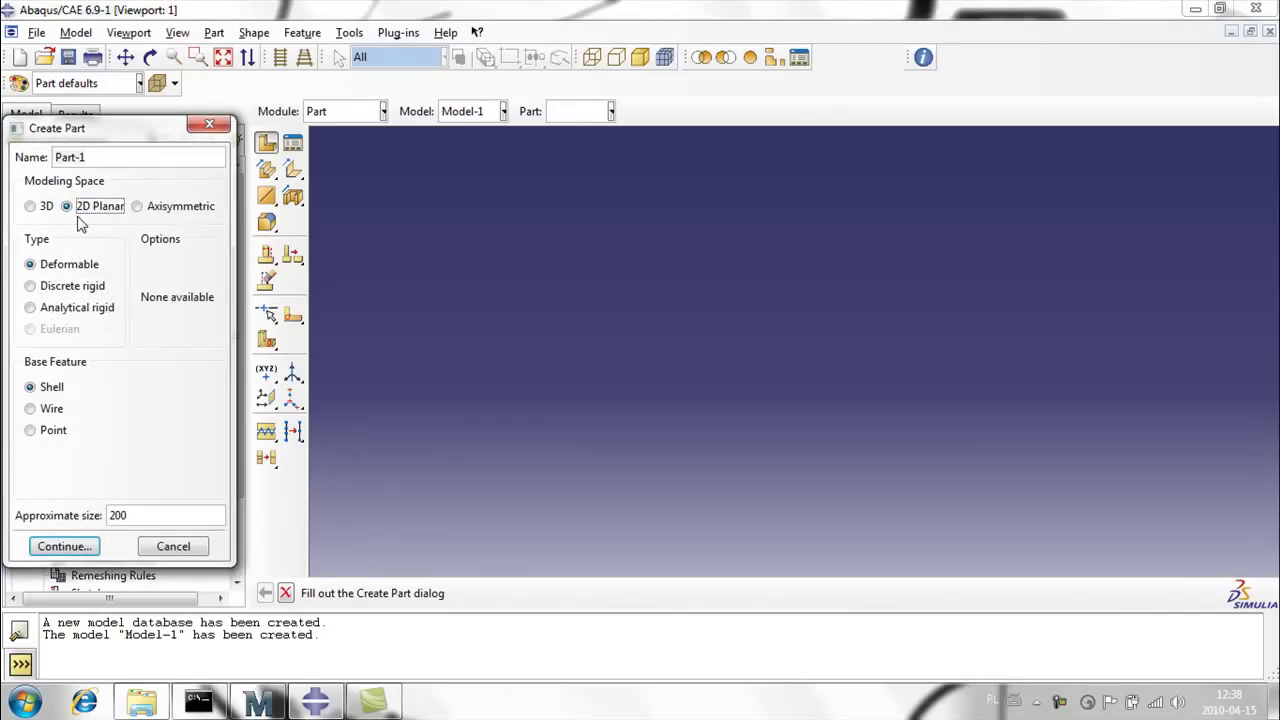
- Create a 2D planar deformable part with a wire base feature, adjusting its approximate size
left_click(47, 410)
left_click_drag(134, 514, 58, 518)
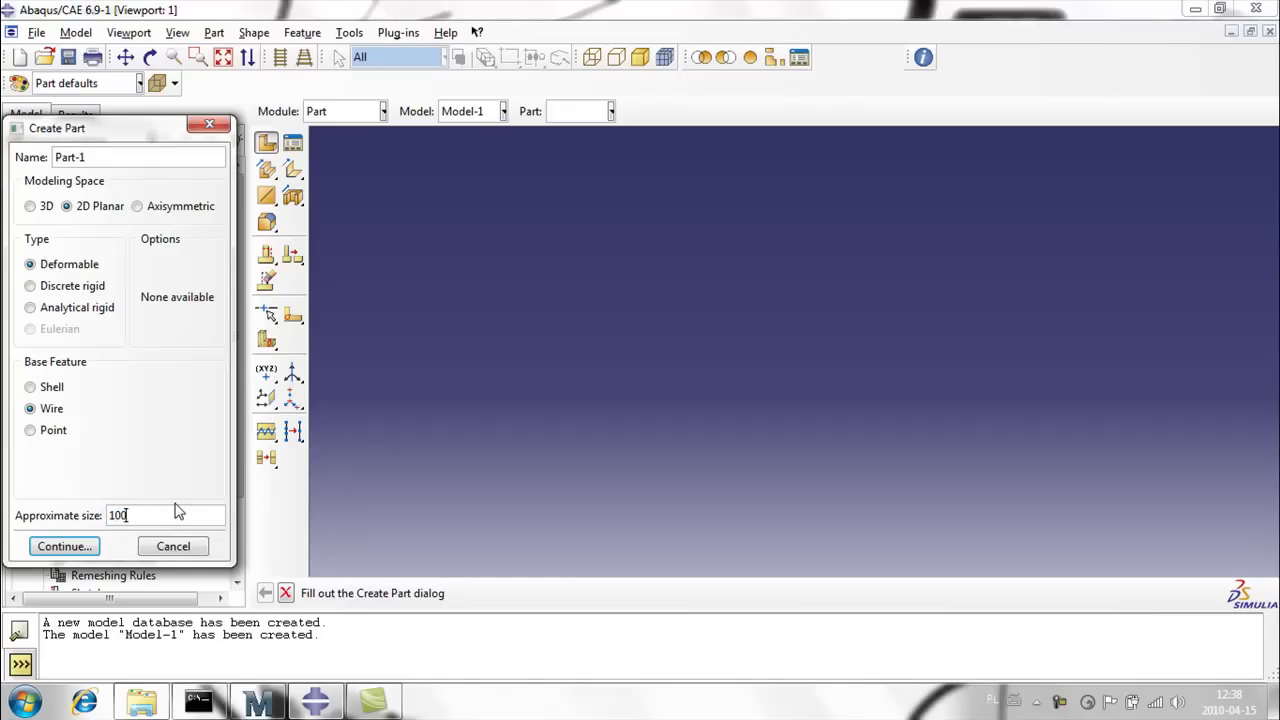
left_click(64, 546)
- Sketch a single vertical line about 1600 long for the wire section
left_click(292, 117)
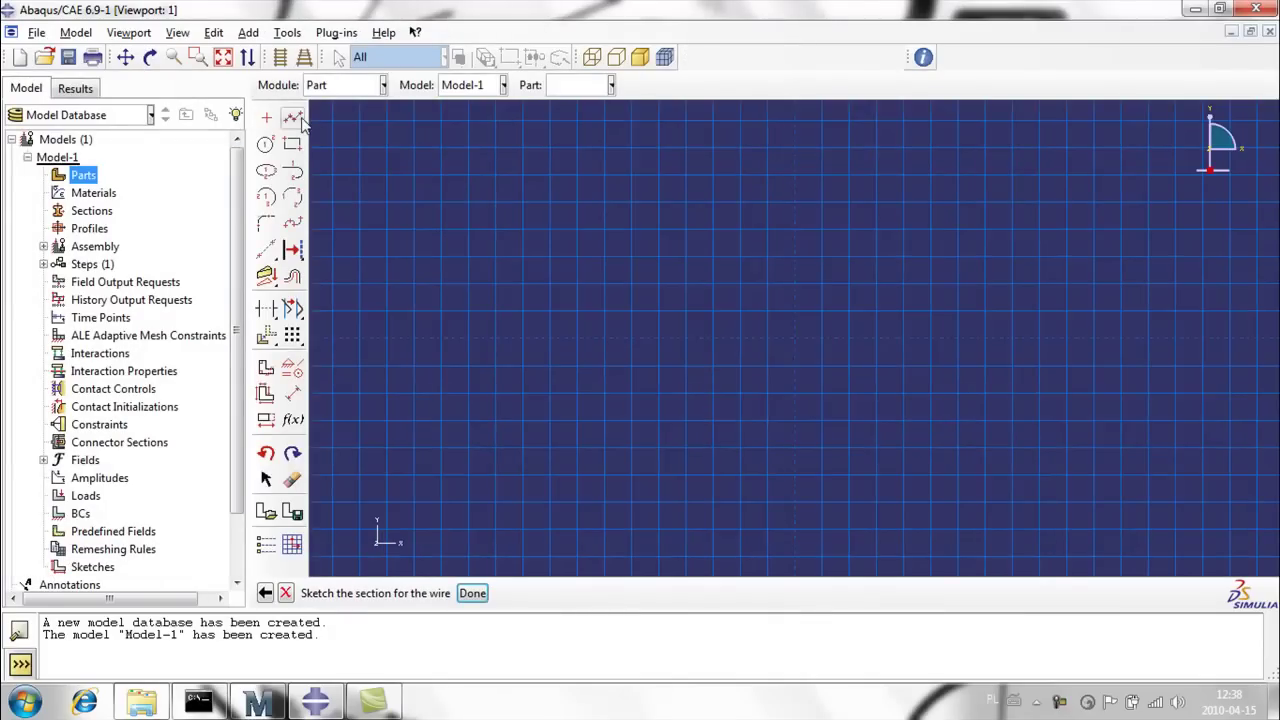
left_click(631, 420)
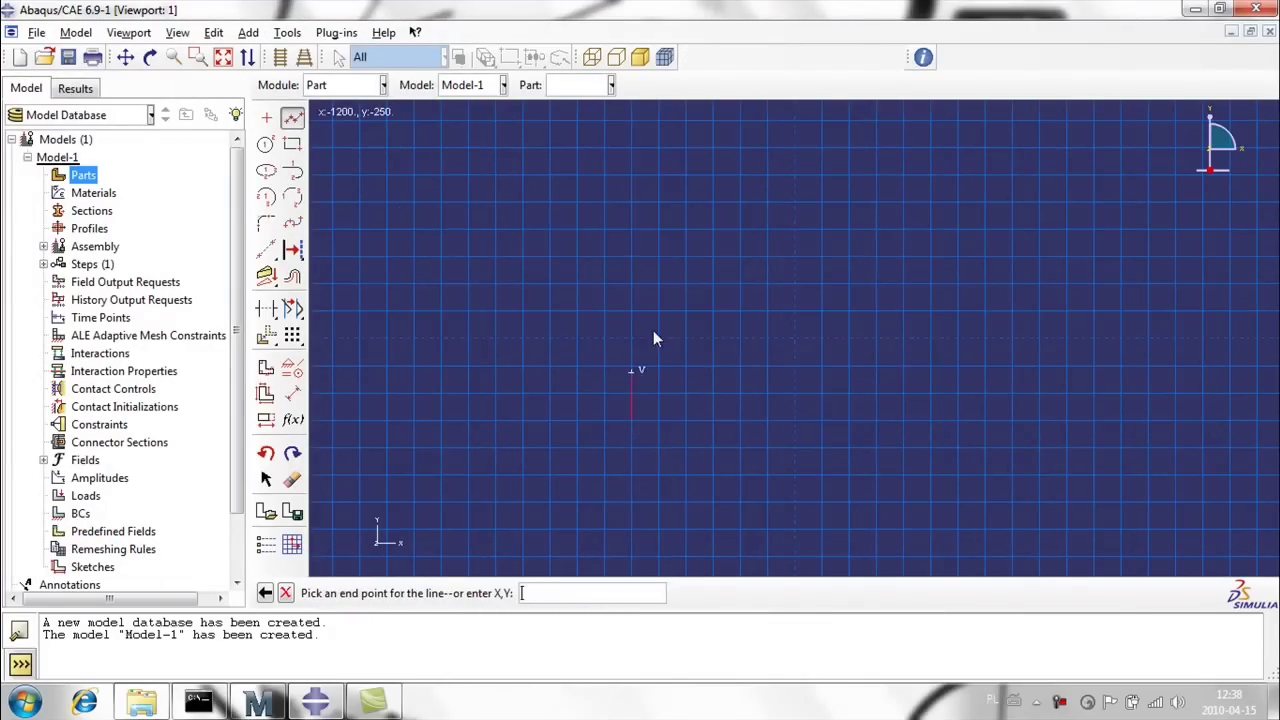
left_click(631, 203)
right_click(703, 247)
left_click(766, 277)
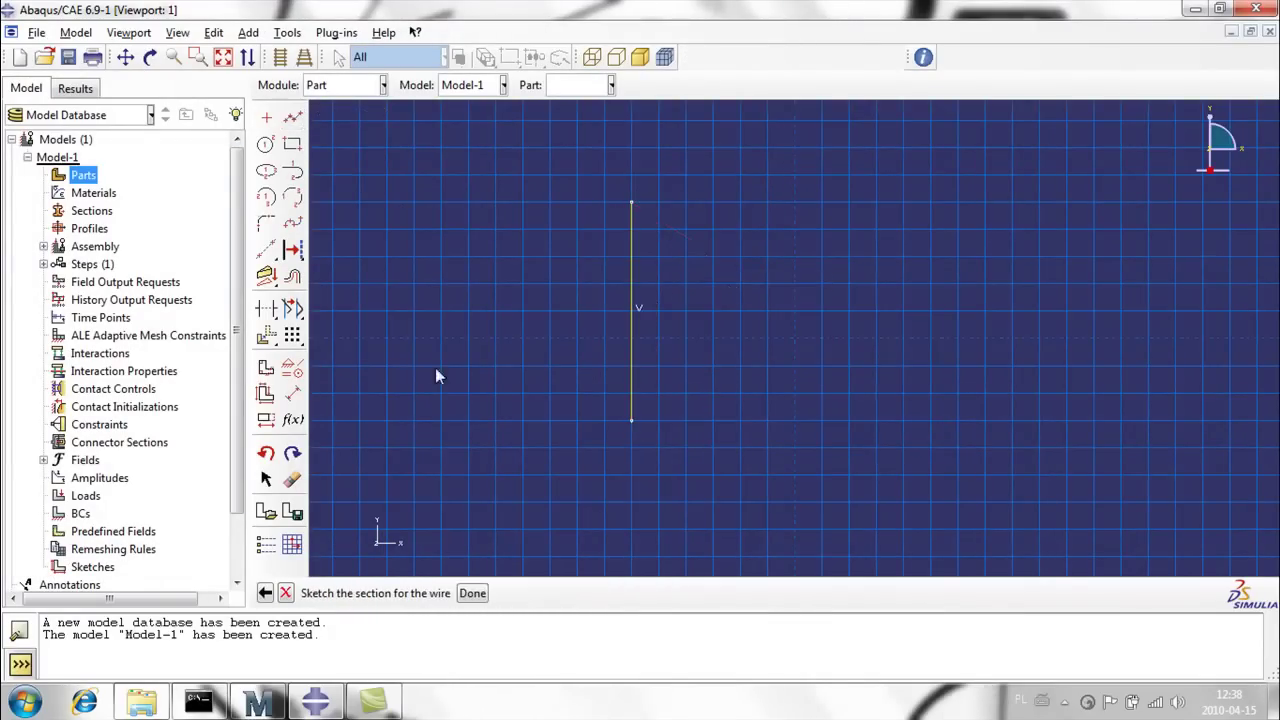
- Dimension the vertical line to a length of 5000 and finish the wire sketch
left_click(294, 393)
left_click(633, 320)
left_click(560, 322)
type("5")
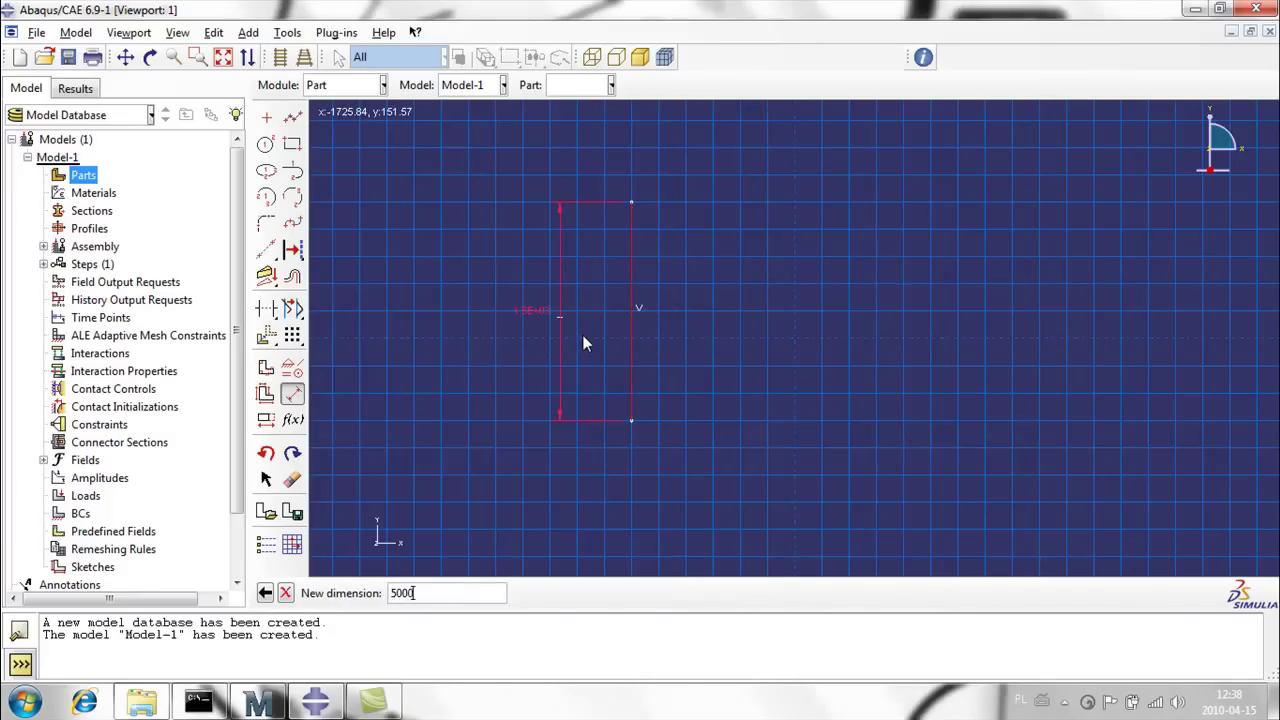
type("000")
key("Return")
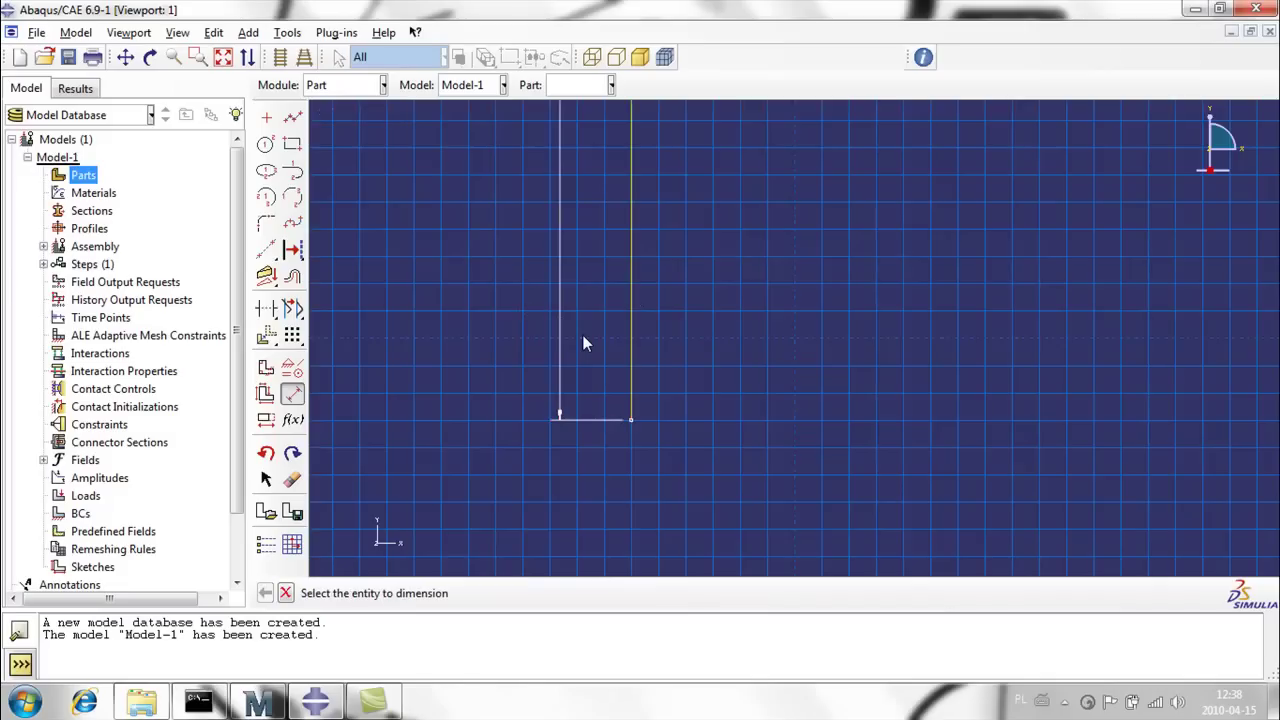
scroll(600, 490, "down", 1)
scroll(589, 520, "down", 2)
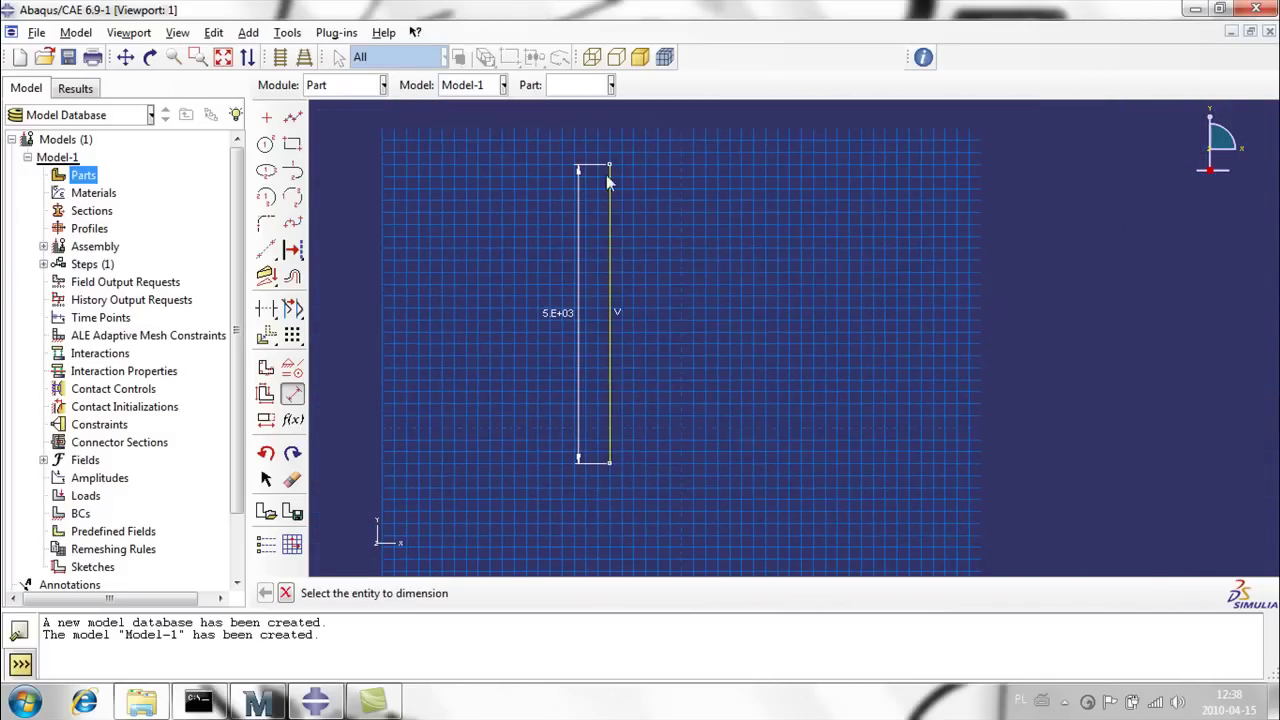
left_click(288, 592)
left_click(478, 597)
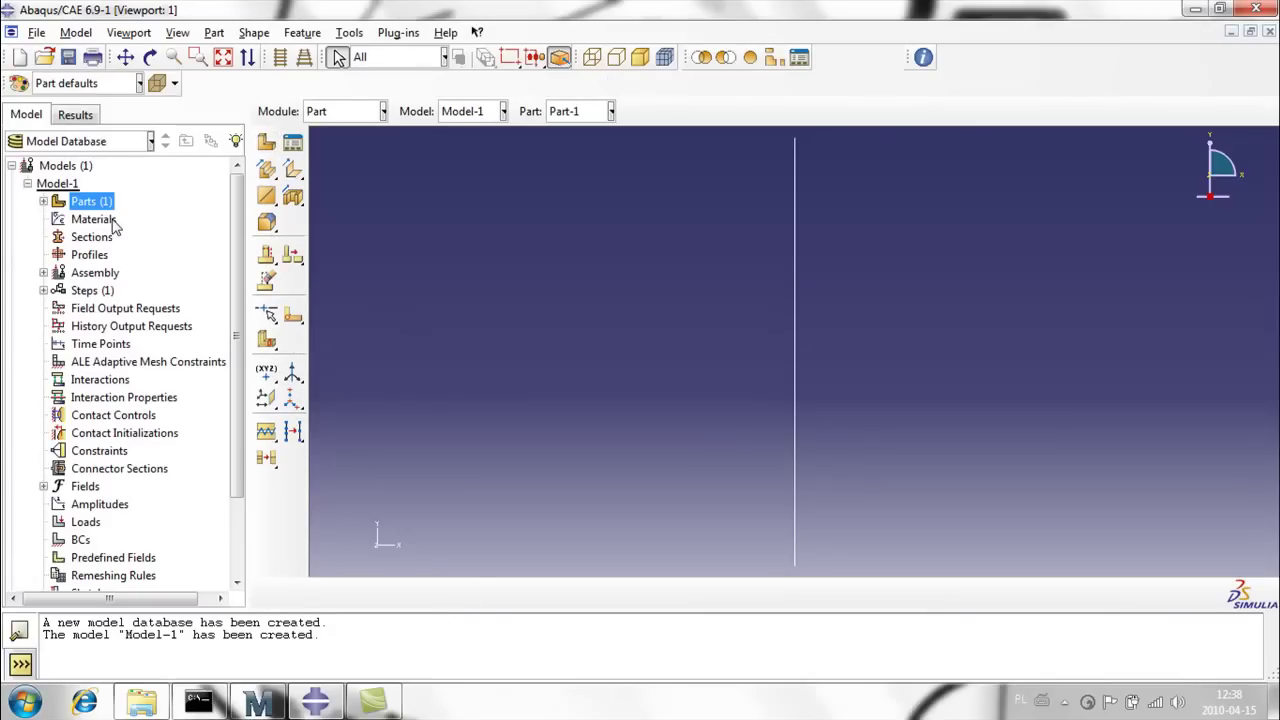
- Create Material-1 with isotropic elastic behavior, Young's modulus 210000 and Poisson's ratio 0.3
double_click(113, 222)
left_click_drag(884, 62, 384, 46)
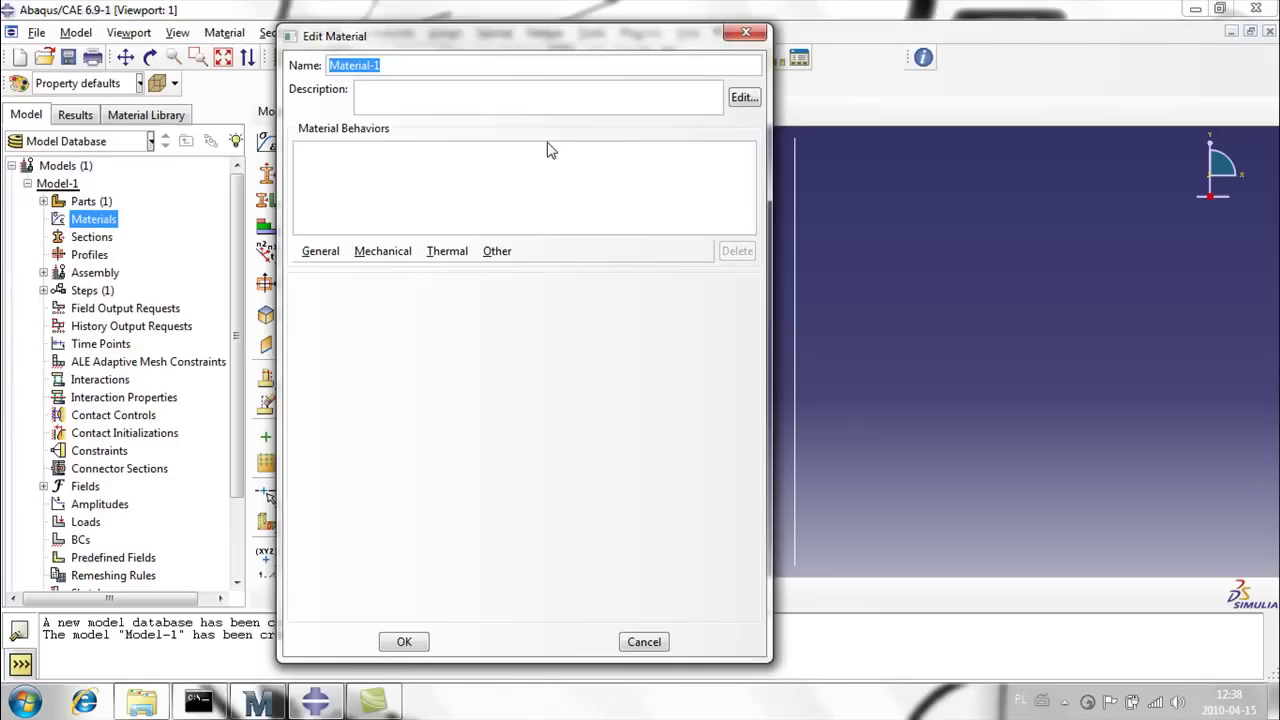
left_click(385, 253)
mouse_move(395, 275)
left_click(620, 274)
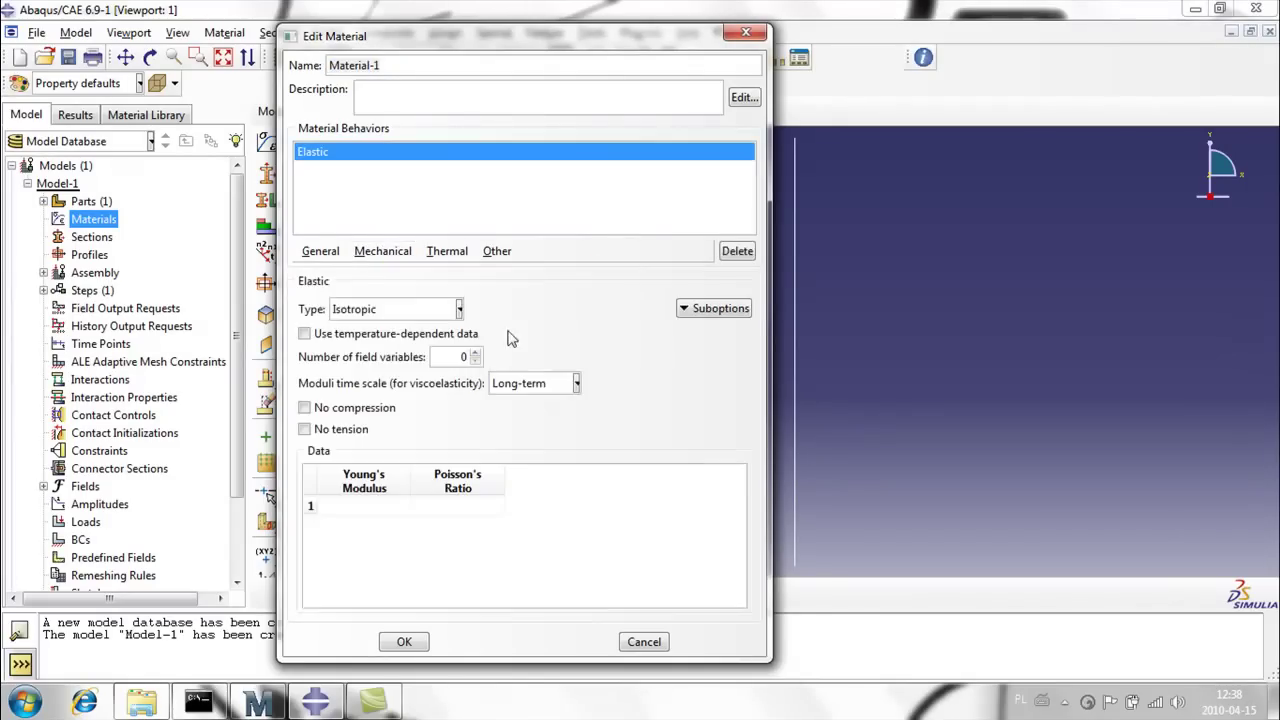
left_click(342, 506)
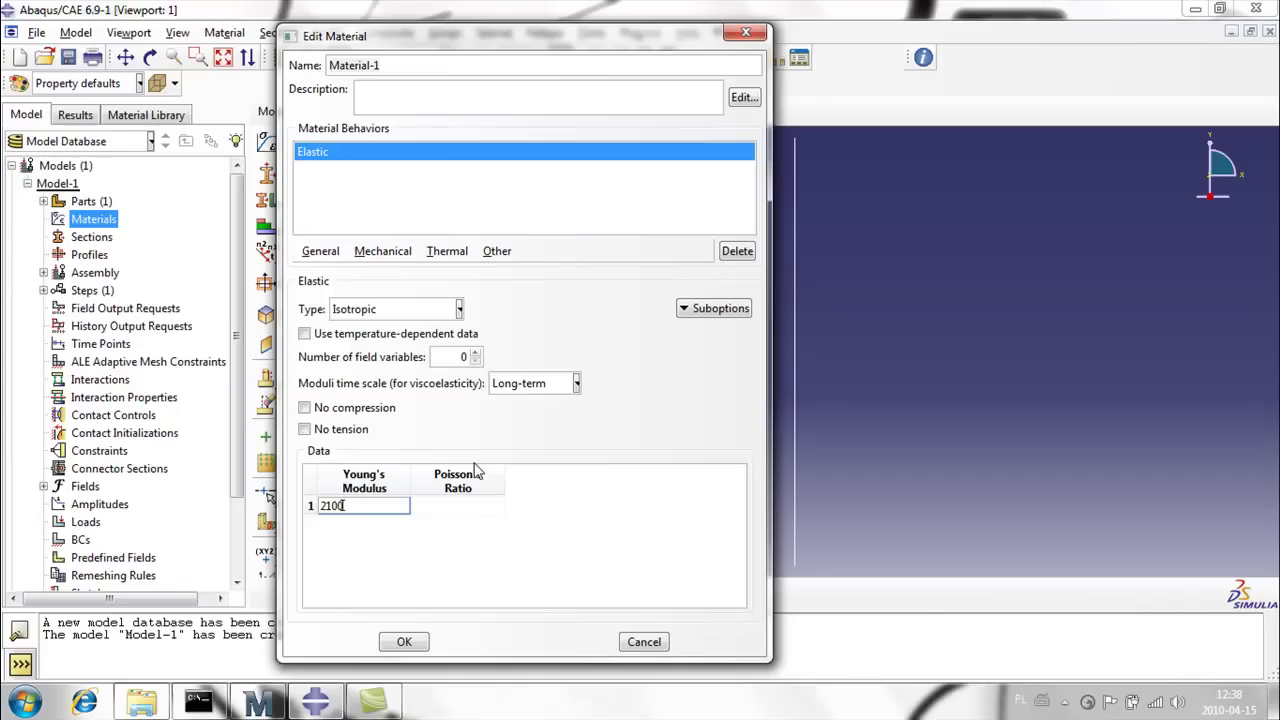
type("210000")
key("Tab")
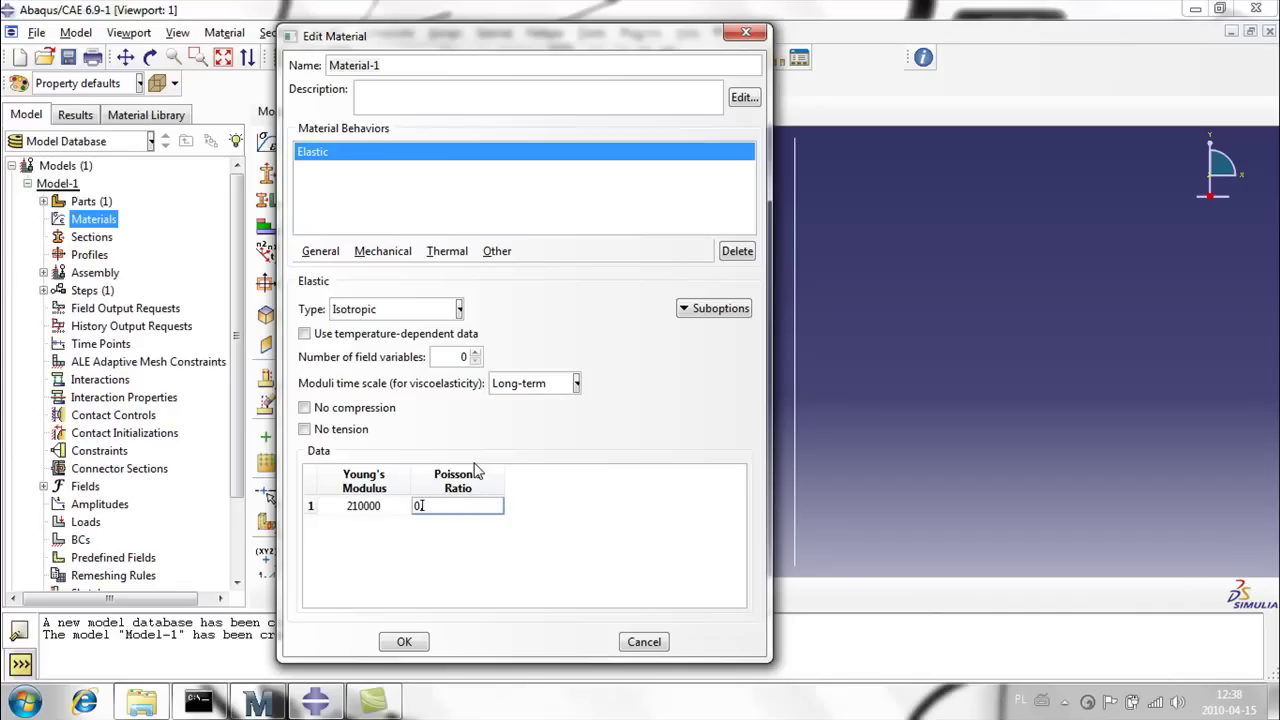
key("Return")
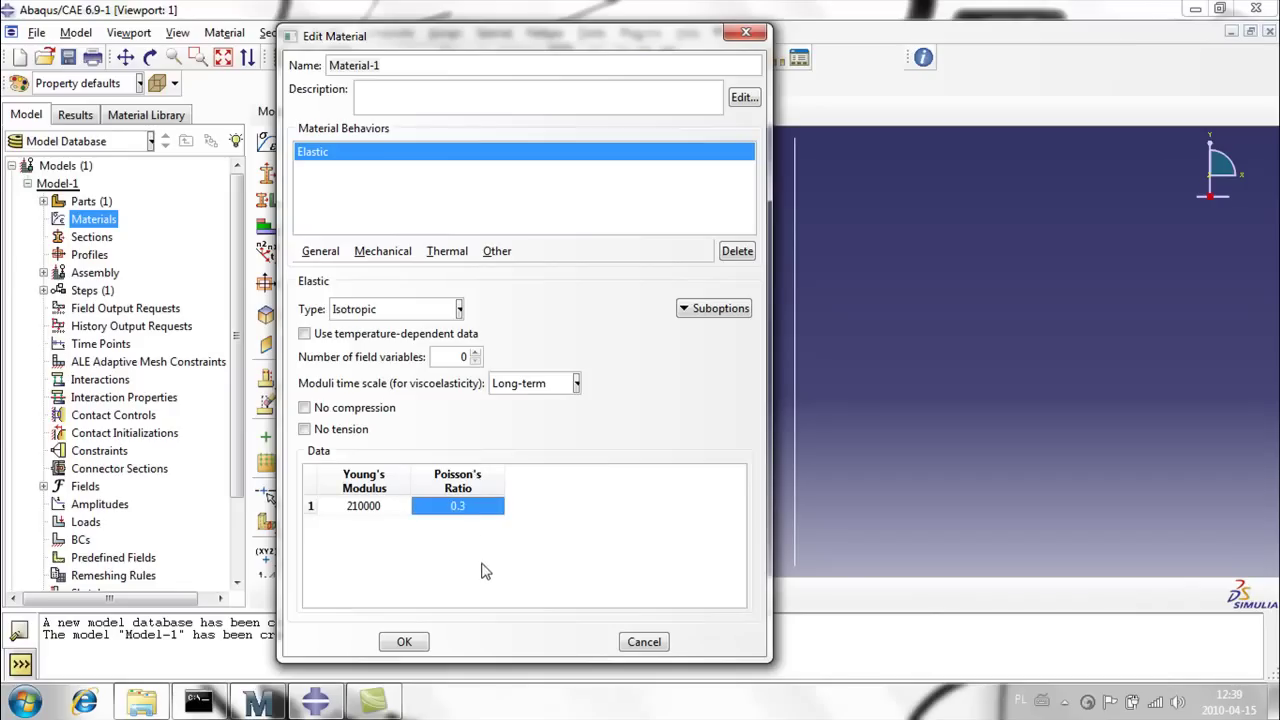
left_click(404, 641)
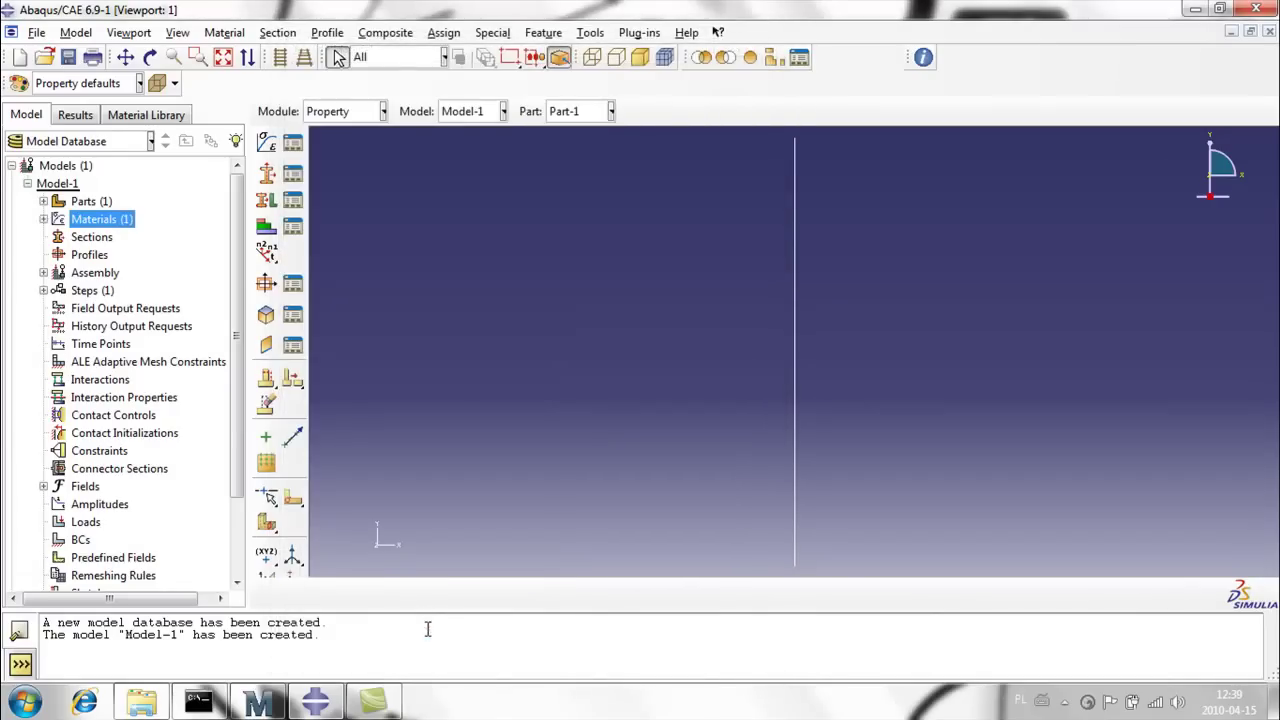
- Create a circular beam profile named Profile-1
double_click(88, 238)
double_click(86, 256)
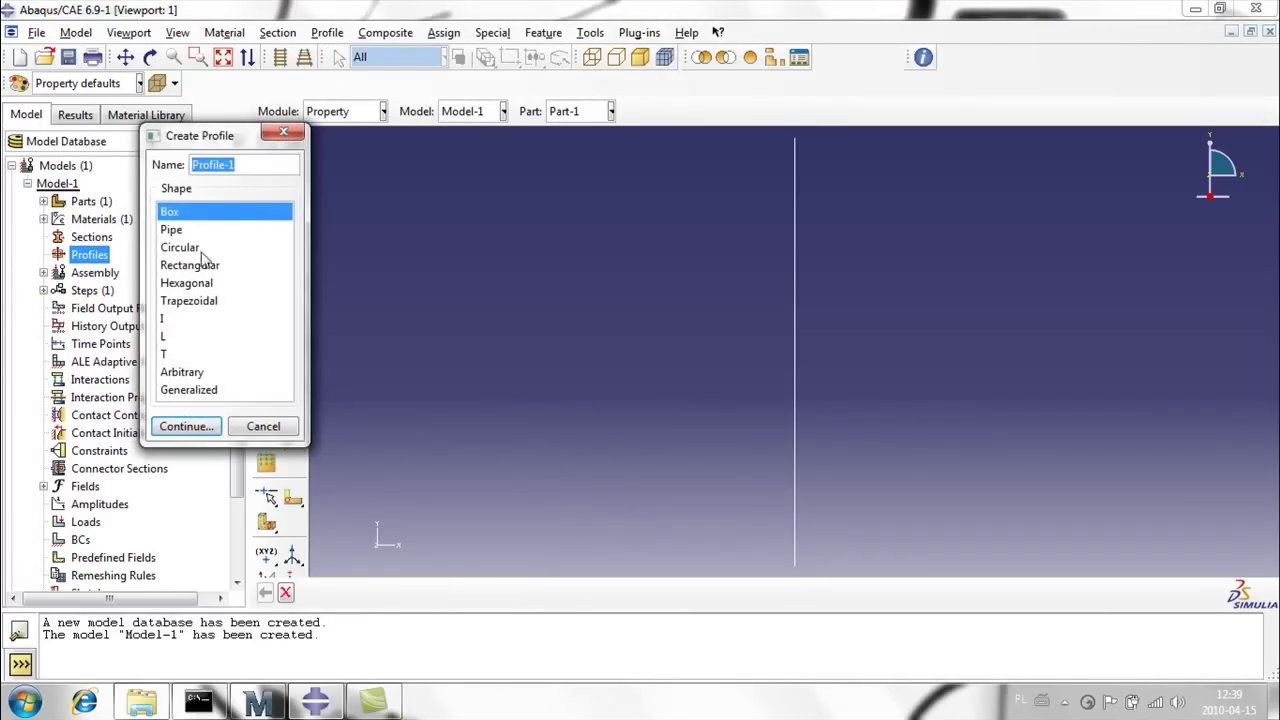
left_click(168, 250)
left_click(190, 424)
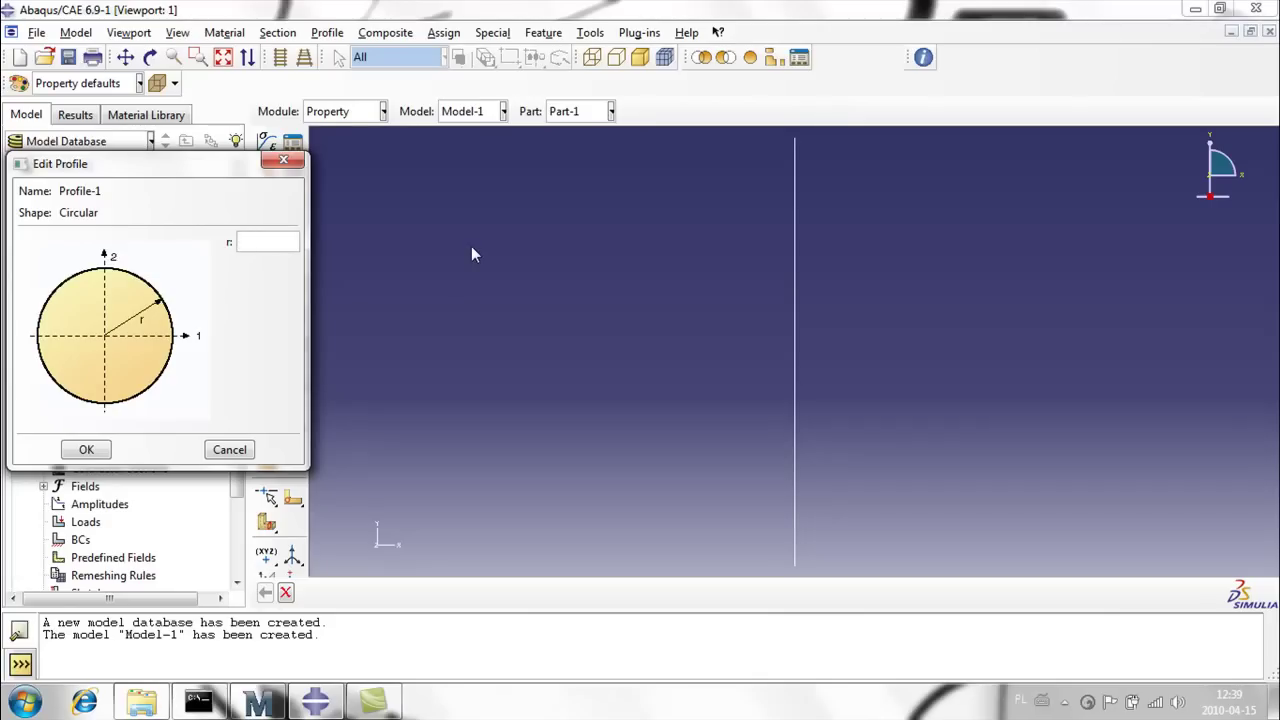
left_click(87, 450)
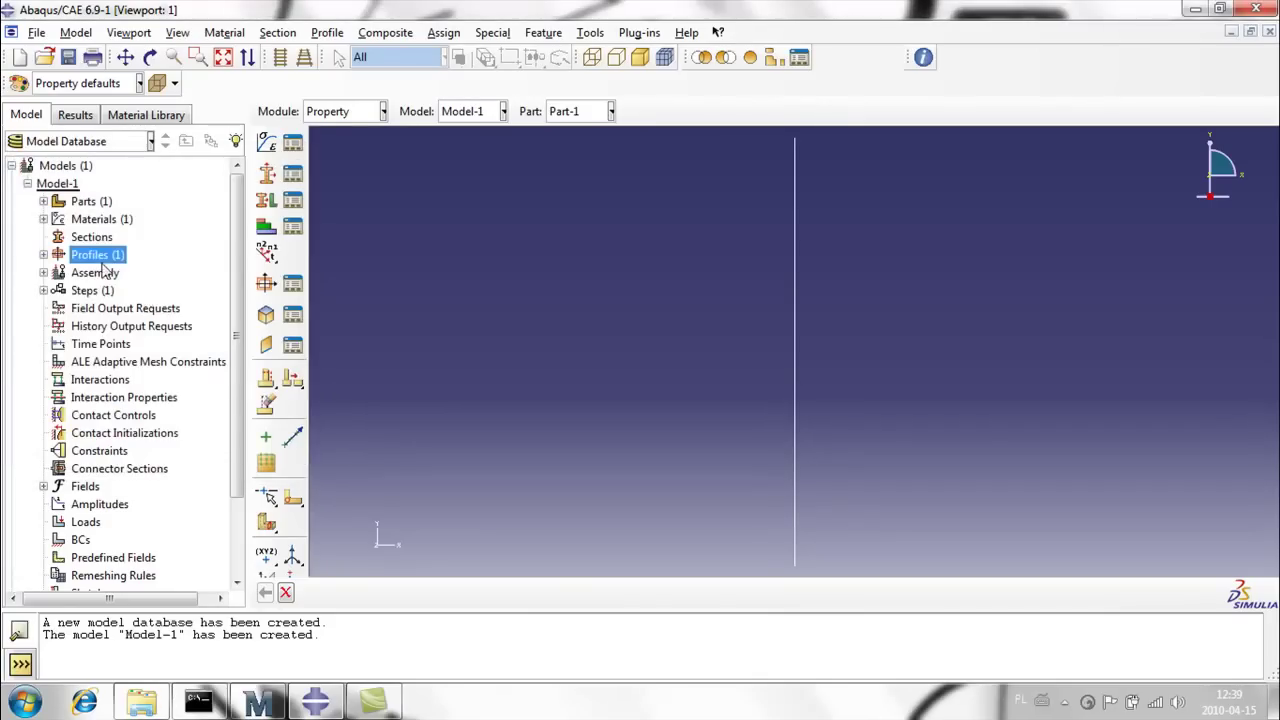
- Start a new section assignment and pick the whole wire as its region
left_click(293, 202)
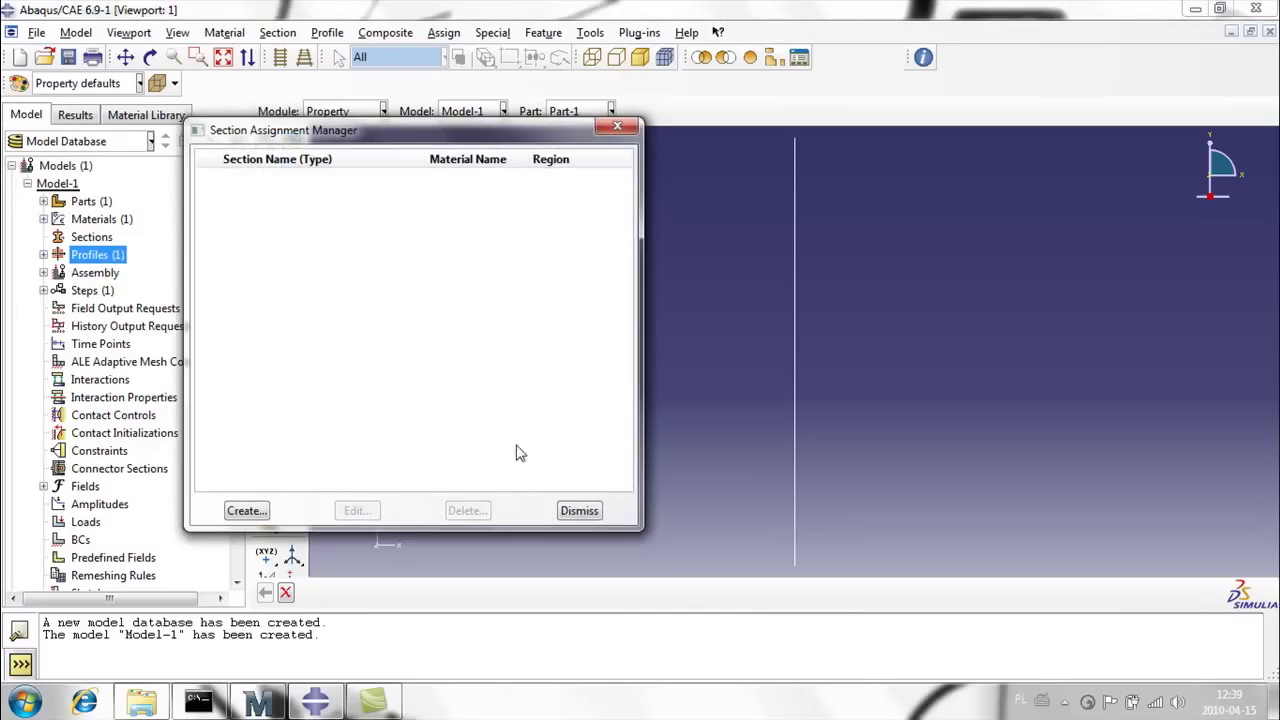
left_click(246, 511)
left_click_drag(888, 283, 660, 456)
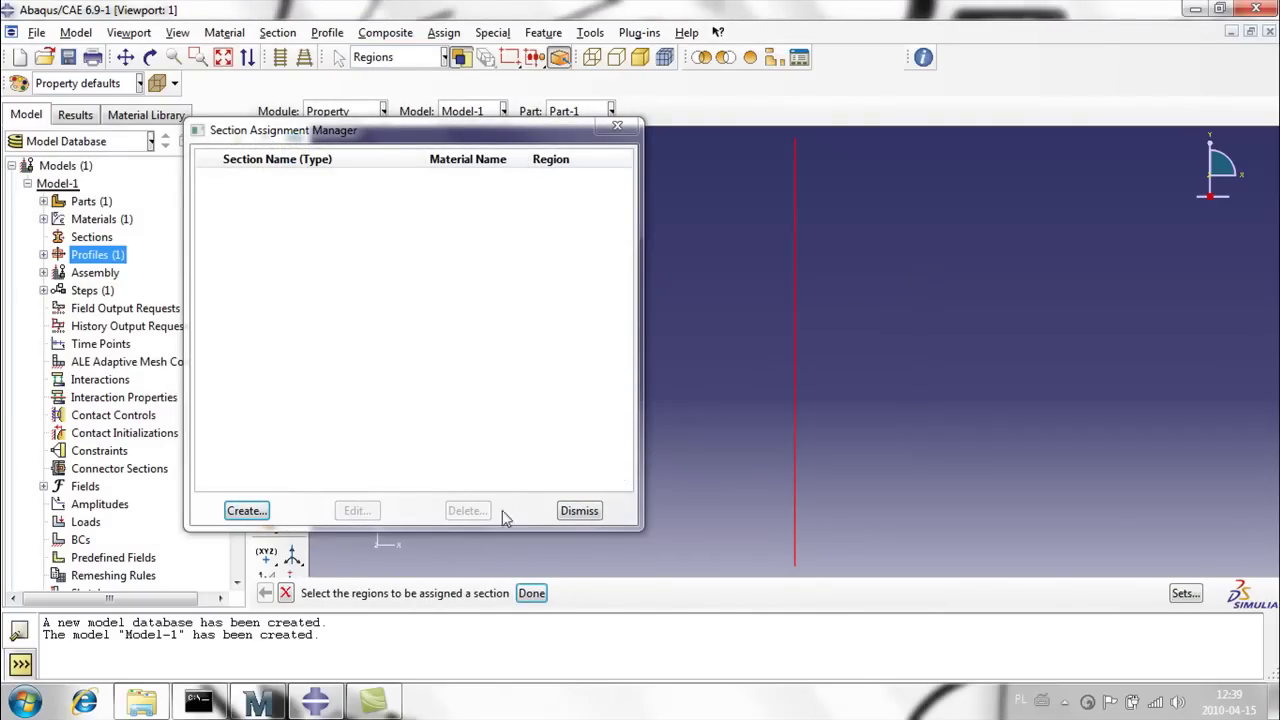
left_click(531, 593)
- Create beam section Section-1 using Profile-1 and Material-1, and assign it to the picked wire
left_click(225, 263)
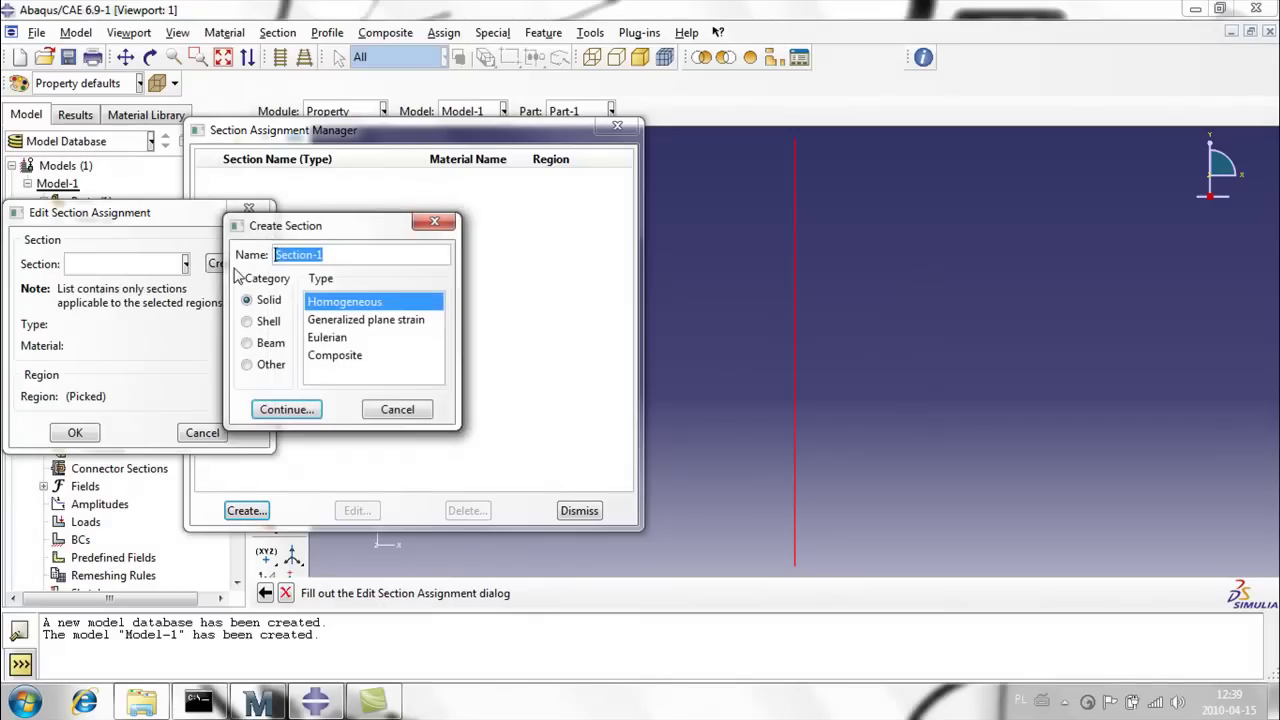
left_click(271, 346)
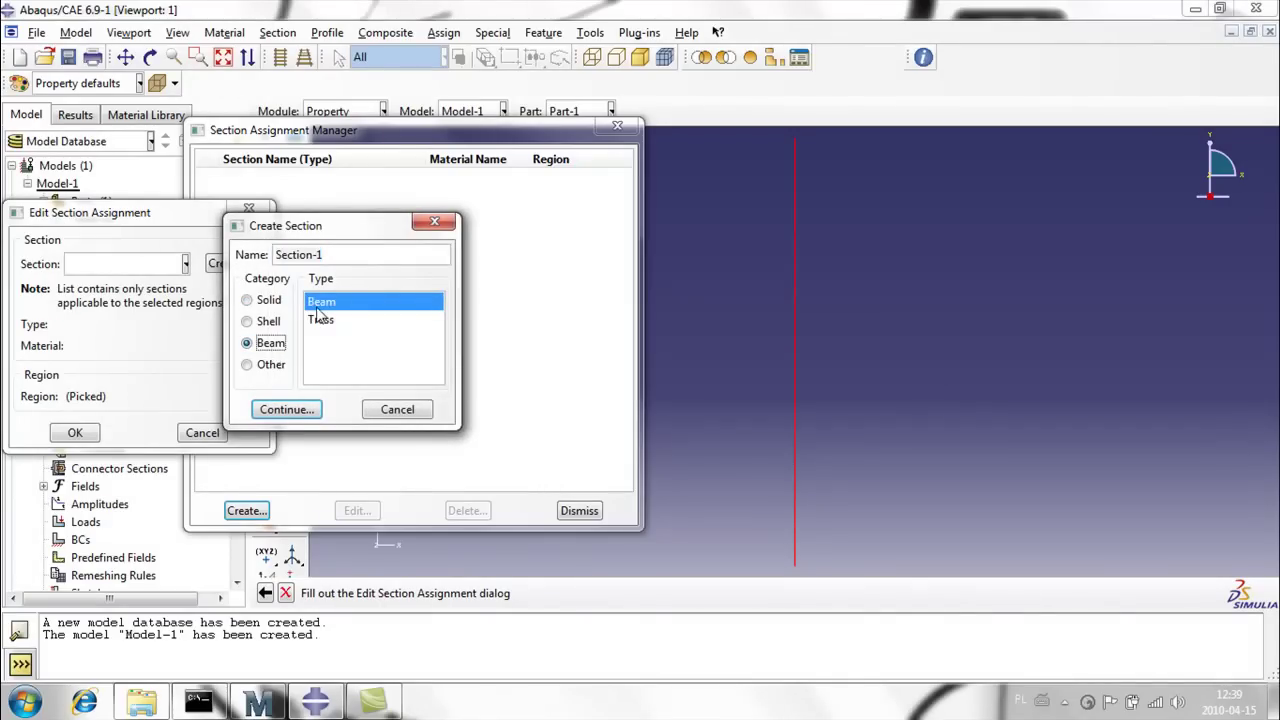
left_click(296, 412)
left_click(203, 203)
left_click(197, 221)
left_click(212, 276)
left_click(205, 296)
left_click(118, 555)
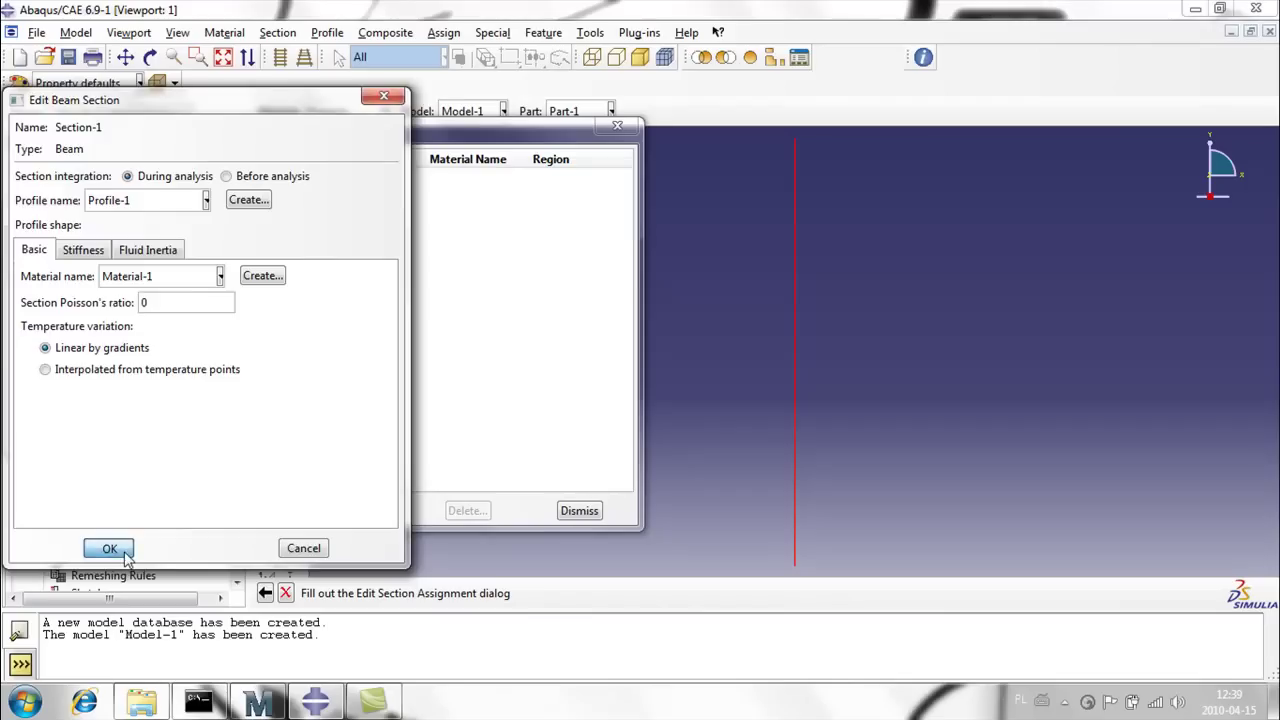
left_click(84, 440)
left_click(578, 511)
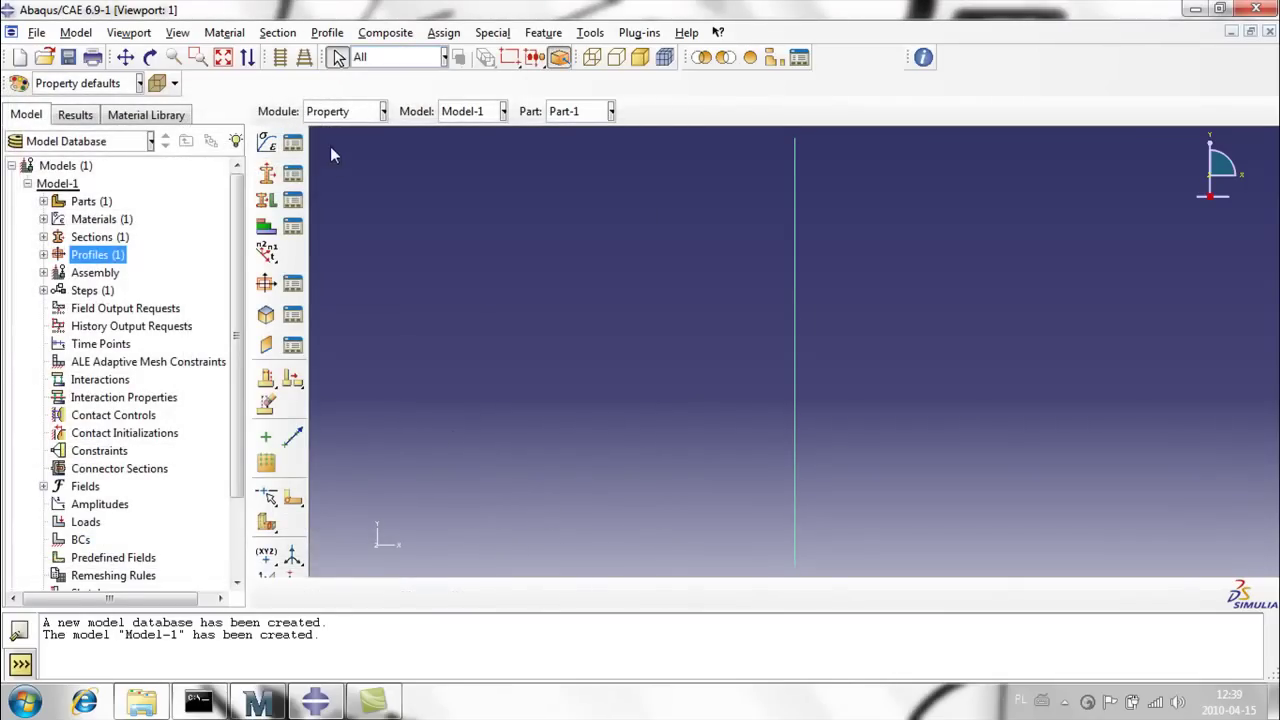
- Add an instance of Part-1 to the assembly
left_click(345, 111)
left_click(330, 170)
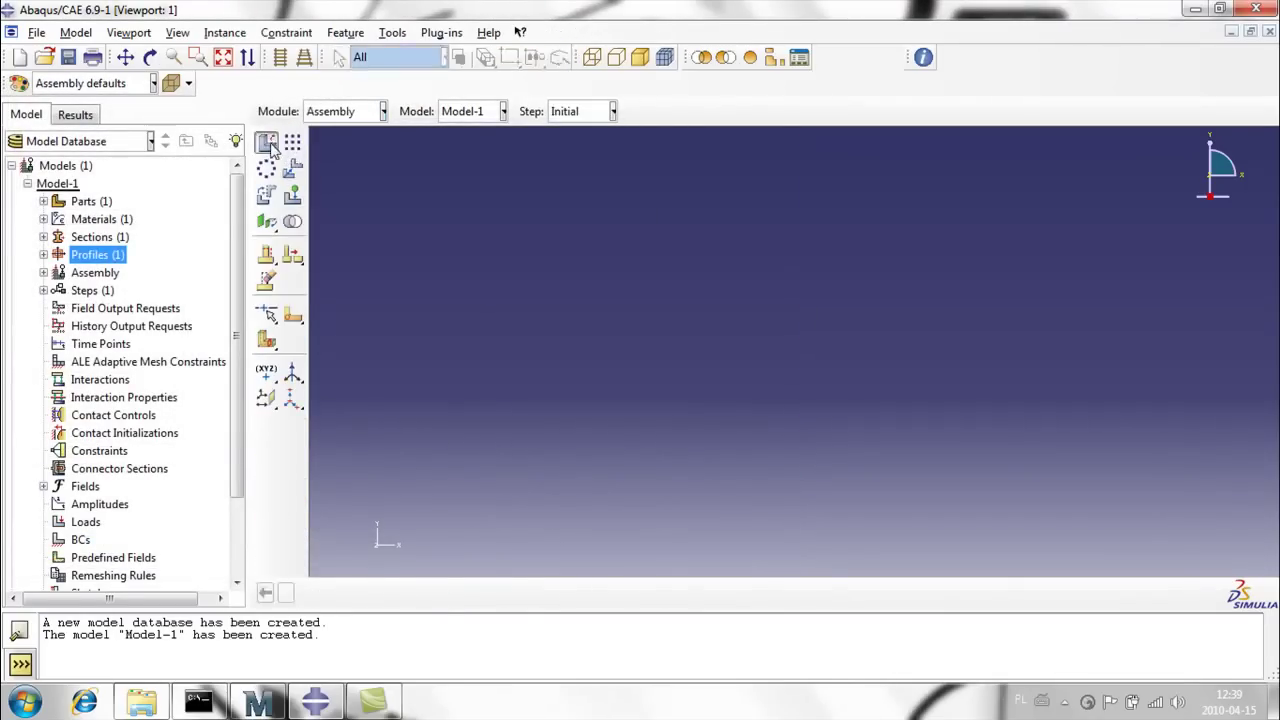
left_click(267, 143)
left_click(46, 417)
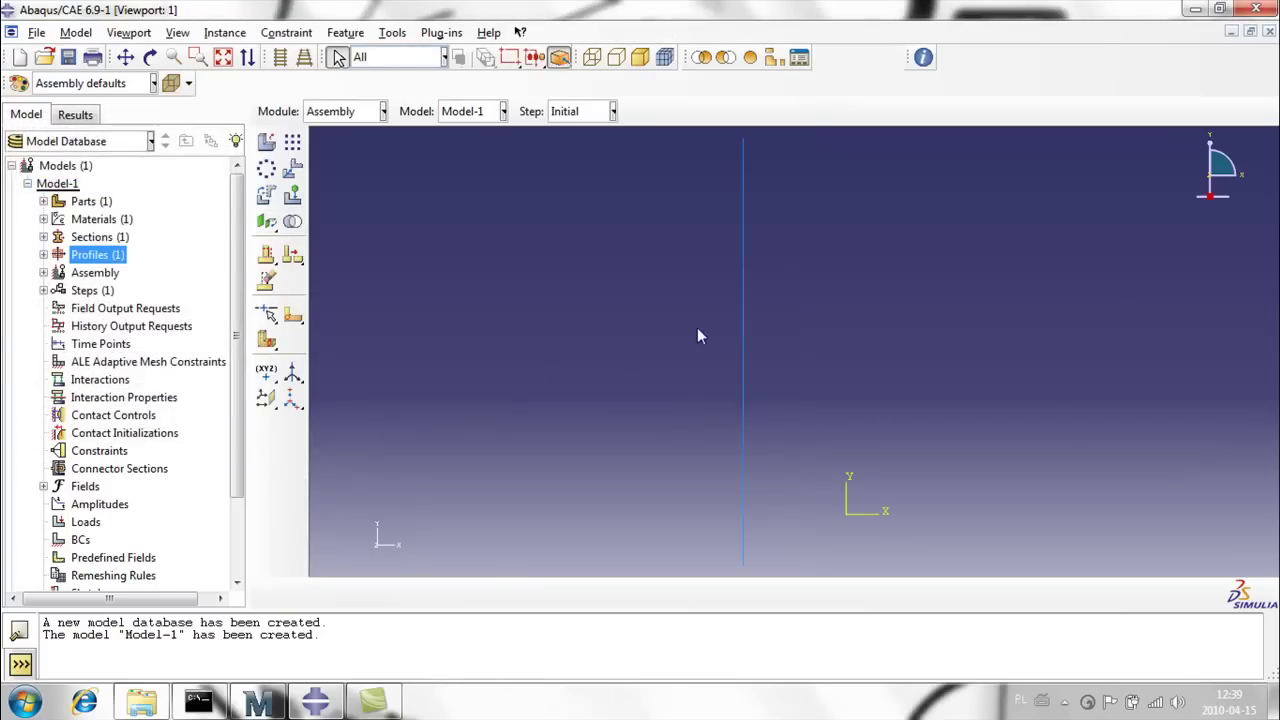
- Open the mesh of Part-1 and assign global seeds to the part
left_click(44, 202)
left_click(59, 218)
double_click(137, 397)
left_click(290, 172)
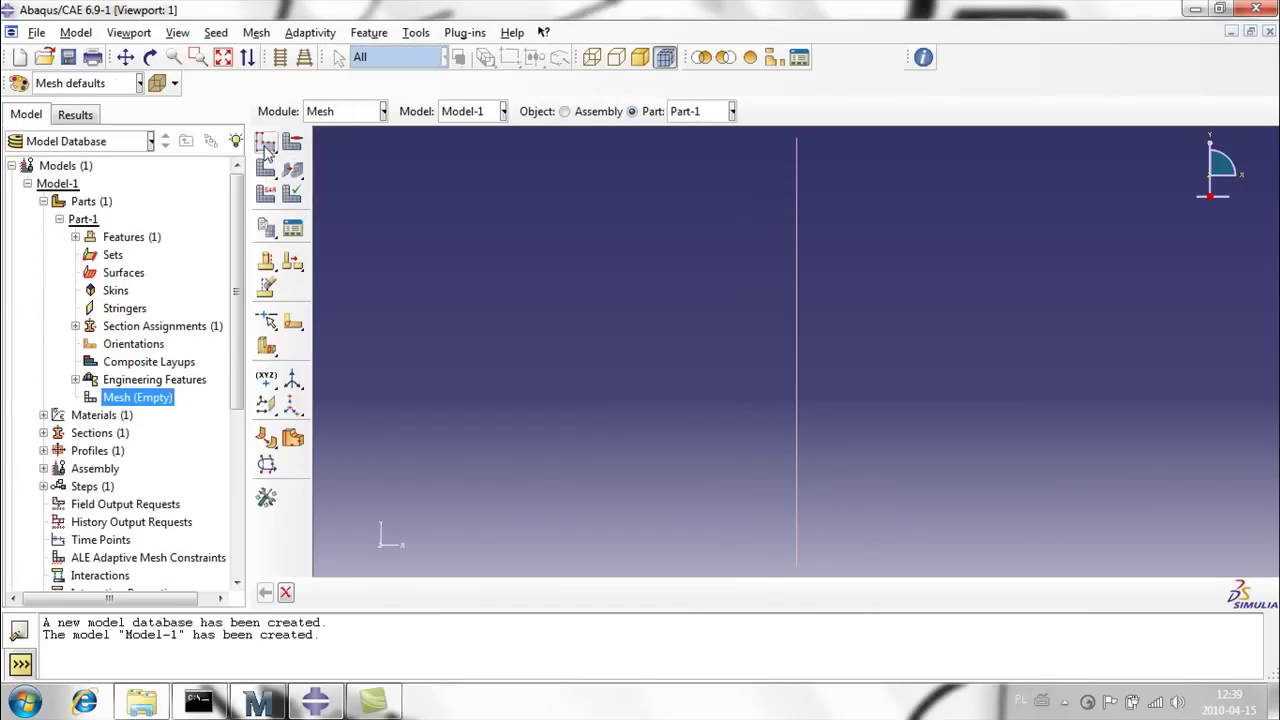
left_click(136, 370)
left_click(60, 376)
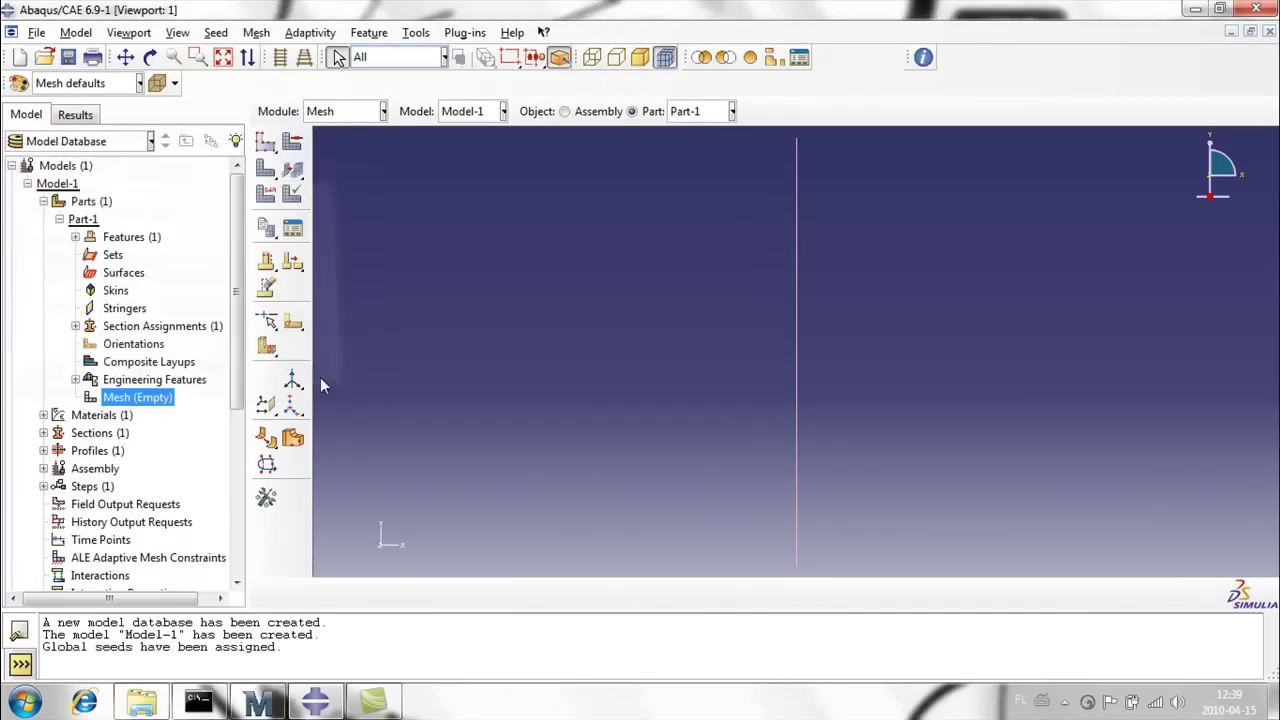
- Mesh Part-1, also trying to assign mesh controls to the wire
left_click(292, 143)
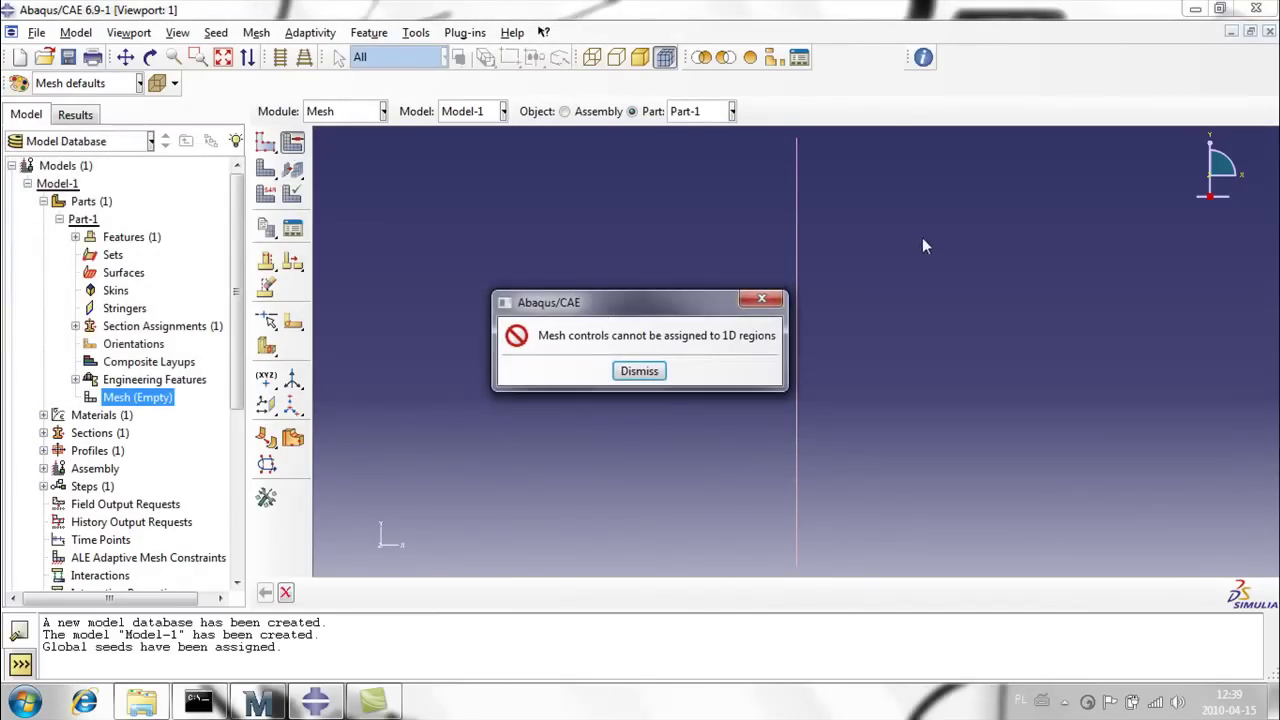
left_click(640, 369)
left_click(266, 195)
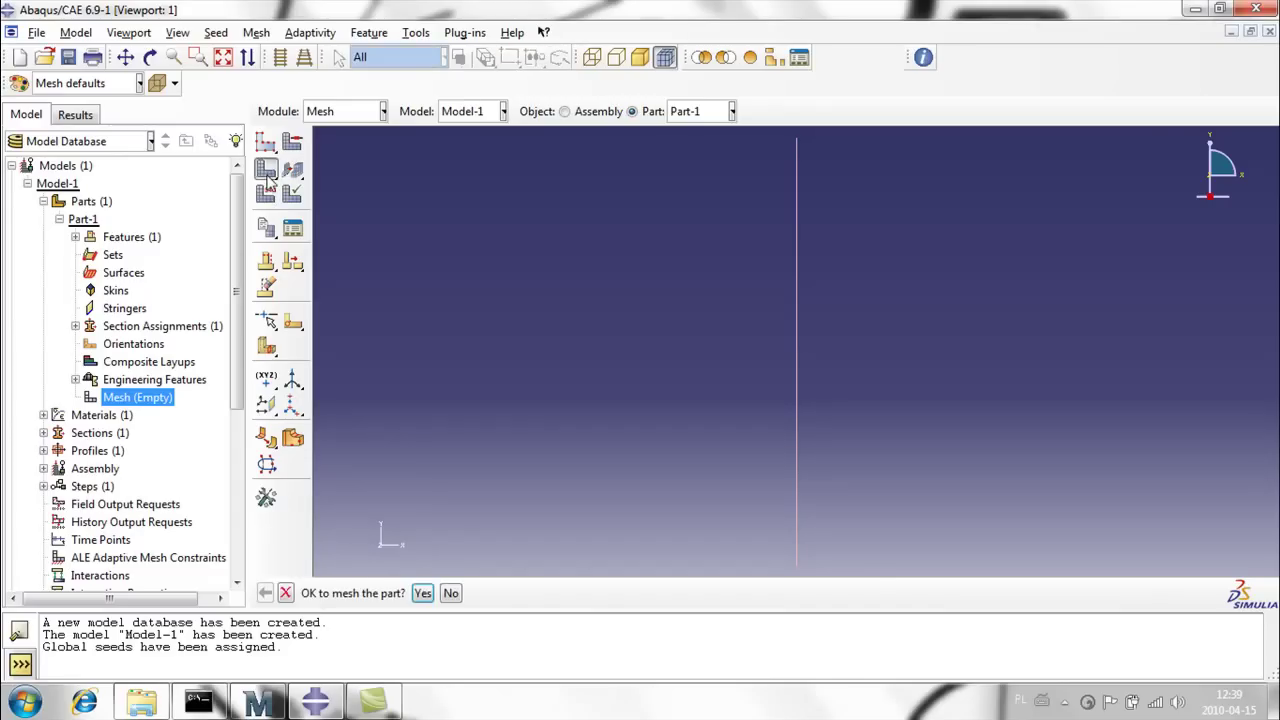
left_click(421, 598)
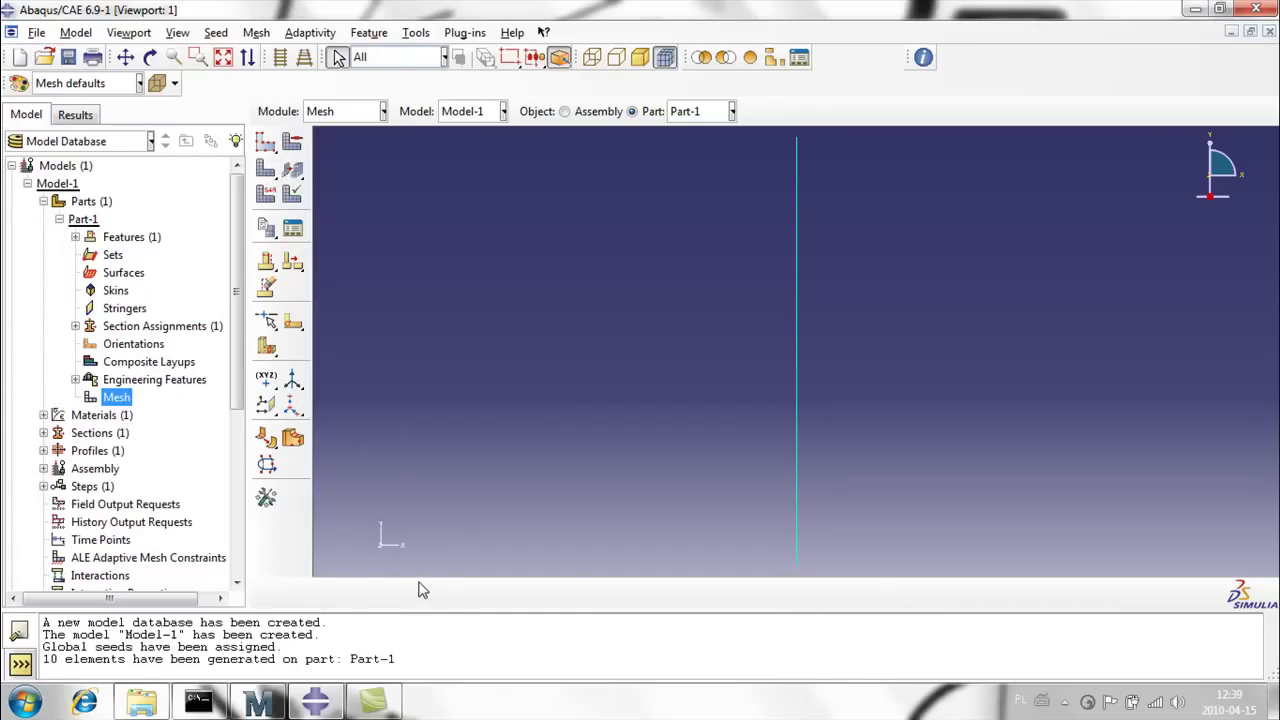
left_click(292, 143)
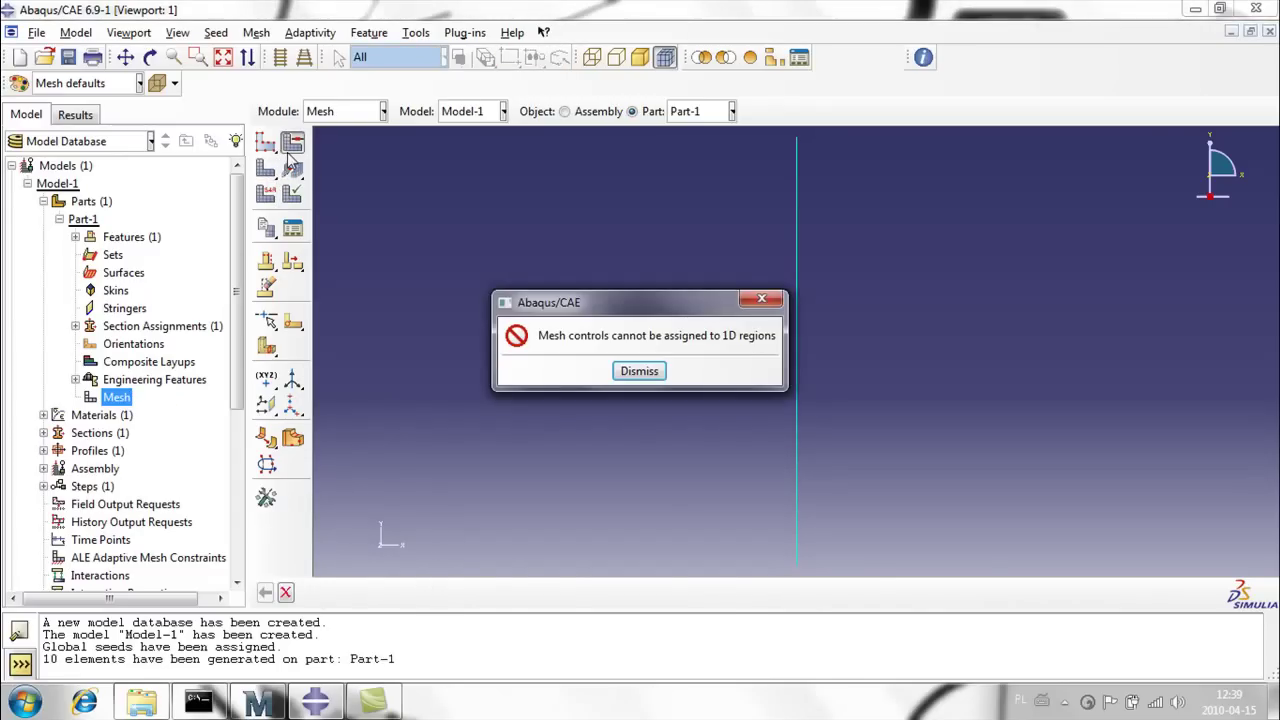
left_click(640, 372)
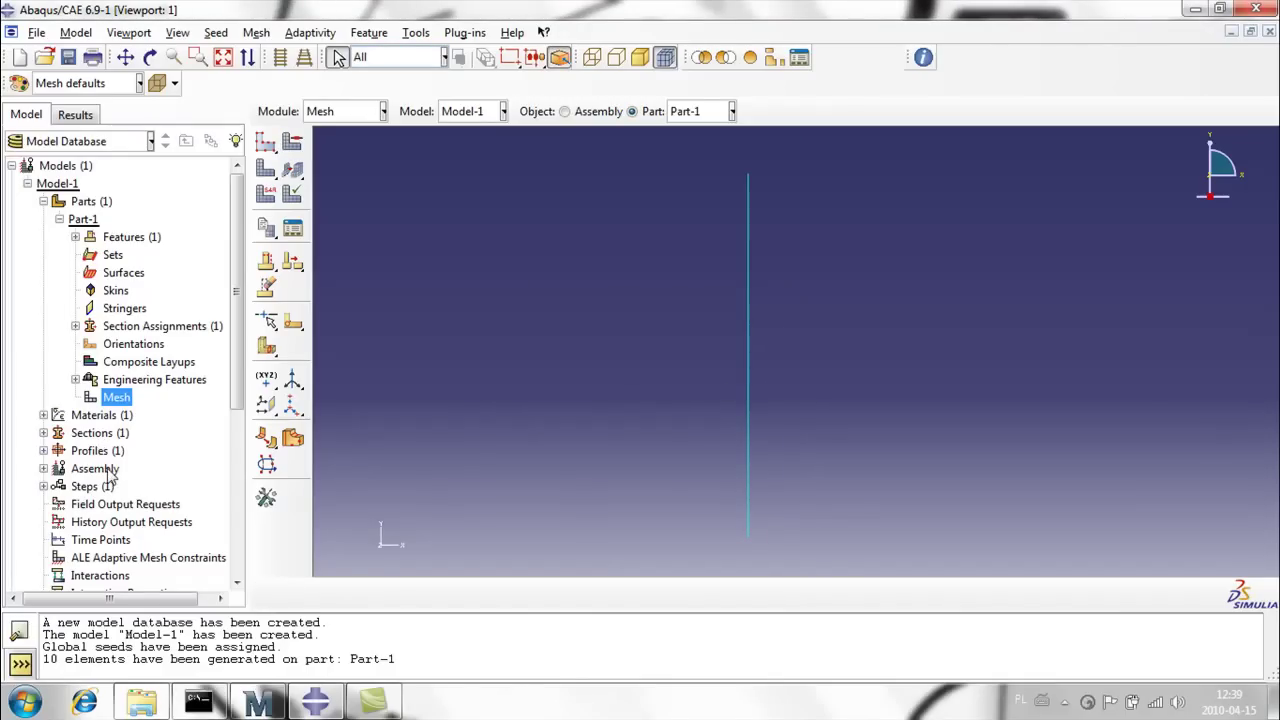
left_click(60, 219)
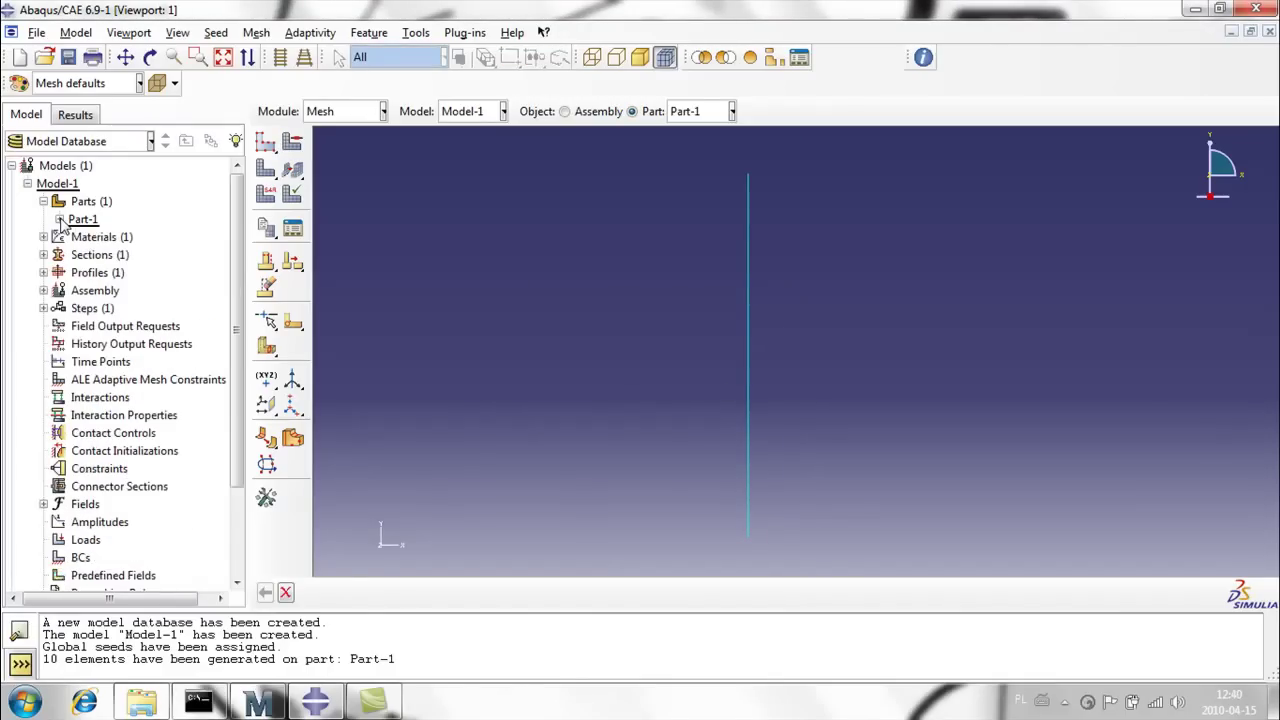
scroll(80, 505, "down", 2)
scroll(80, 505, "down", 1)
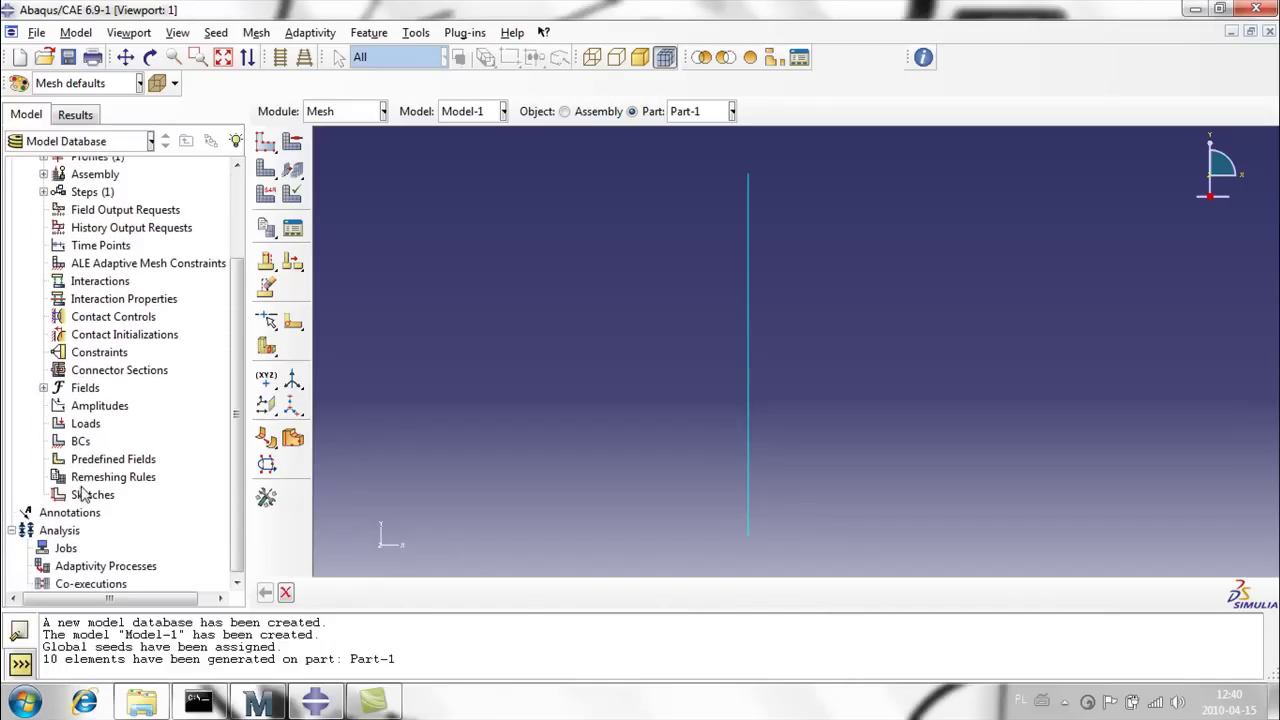
double_click(80, 439)
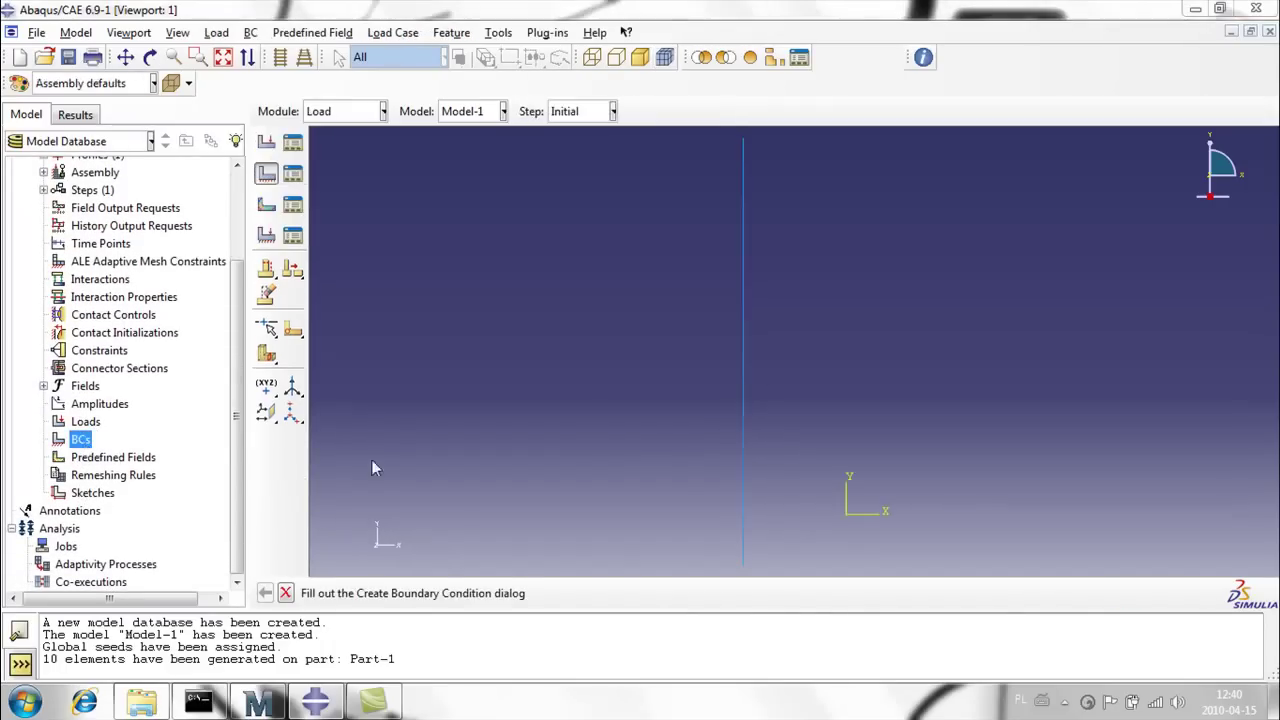
left_click(363, 220)
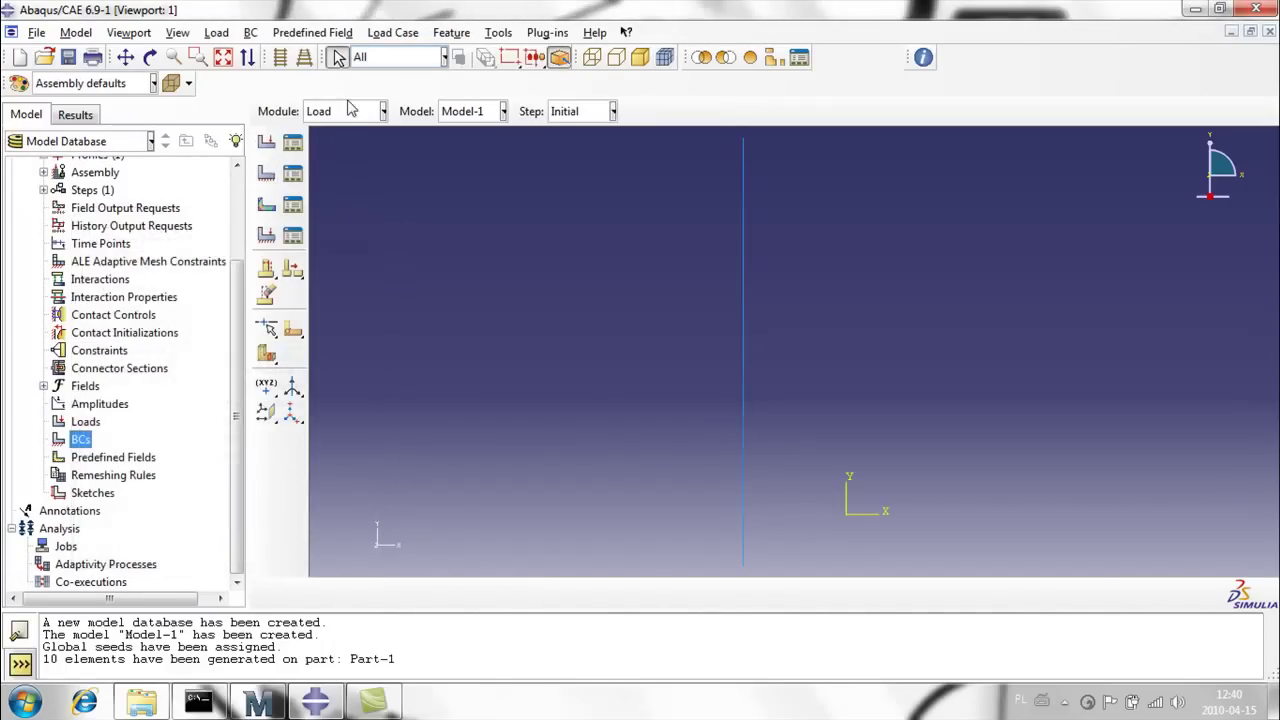
- Create a linear perturbation Buckle step, Step-1, after Initial, requesting 10 eigenvalues with 18 vectors per iteration and a maximum of 30 iterations
left_click(345, 111)
left_click(330, 188)
left_click(292, 143)
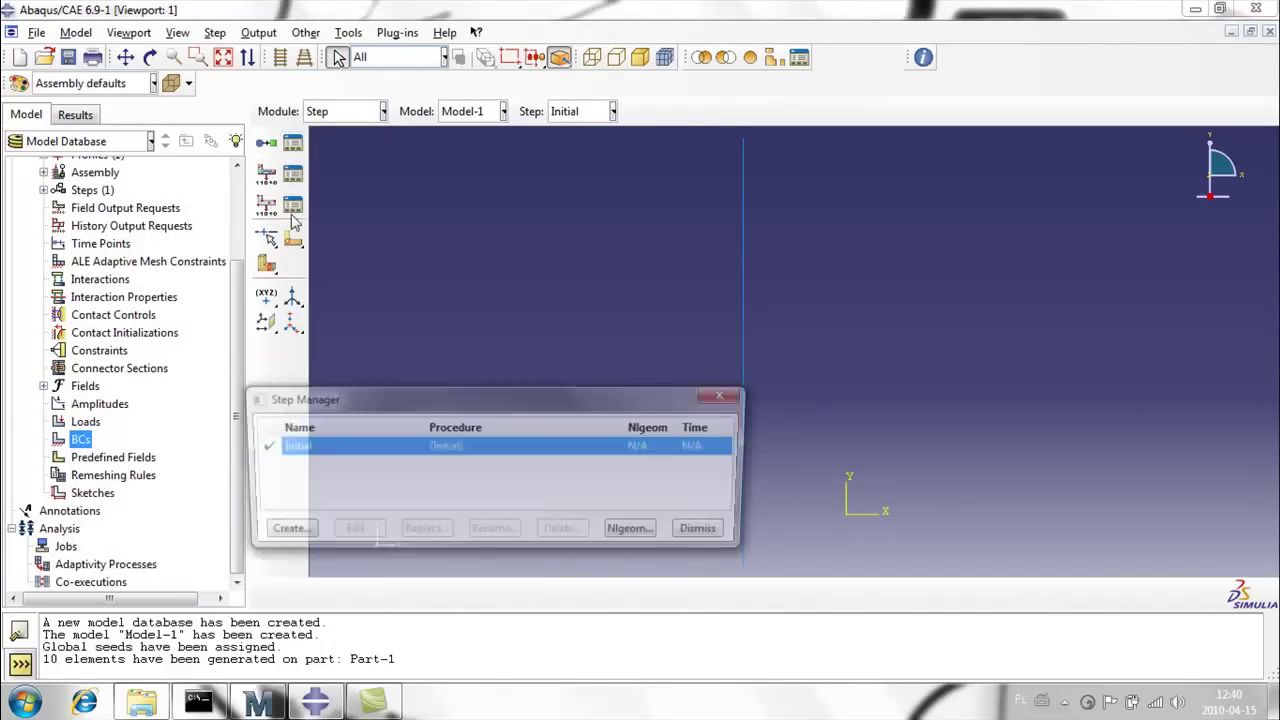
left_click(280, 532)
left_click(163, 384)
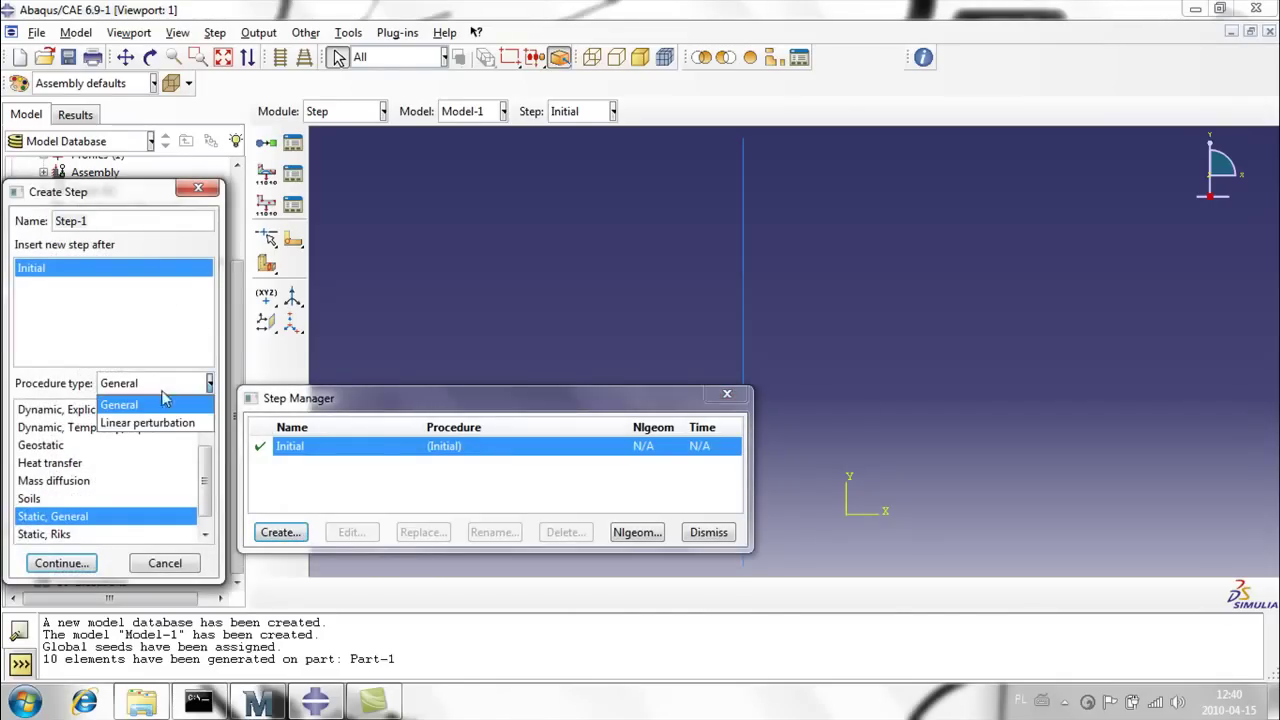
left_click(160, 424)
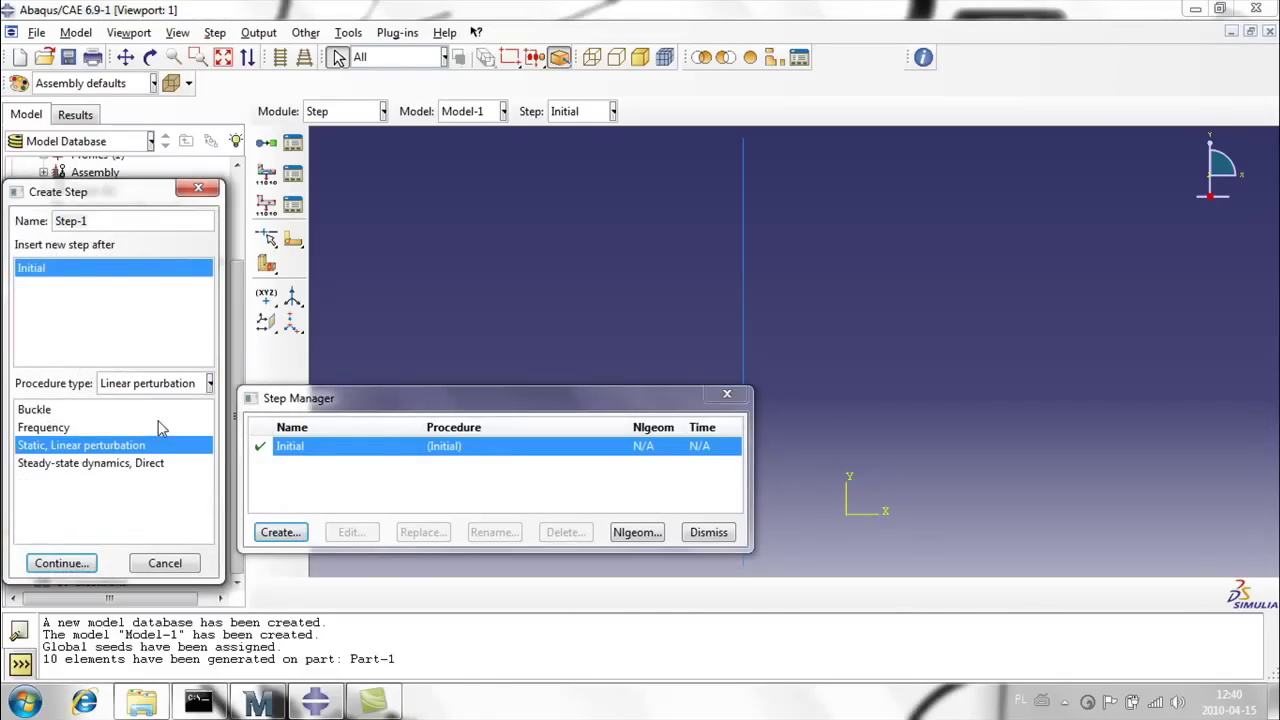
left_click(62, 416)
left_click(62, 563)
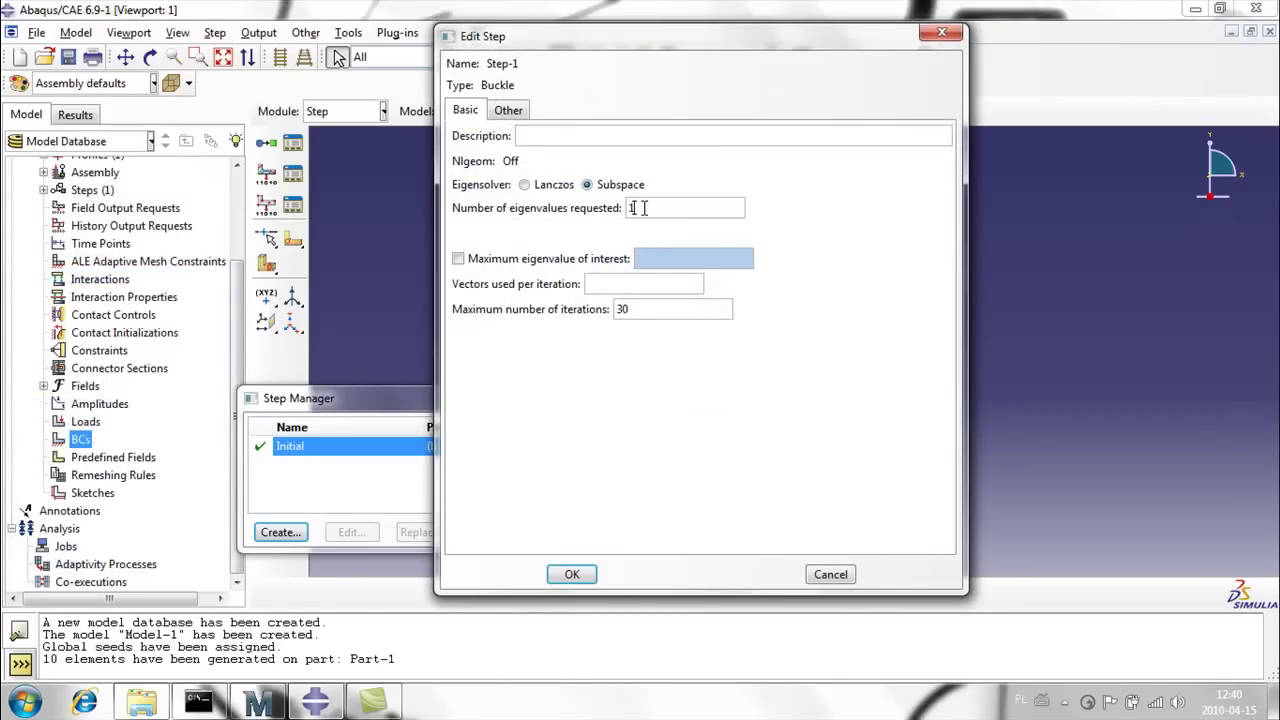
left_click(572, 574)
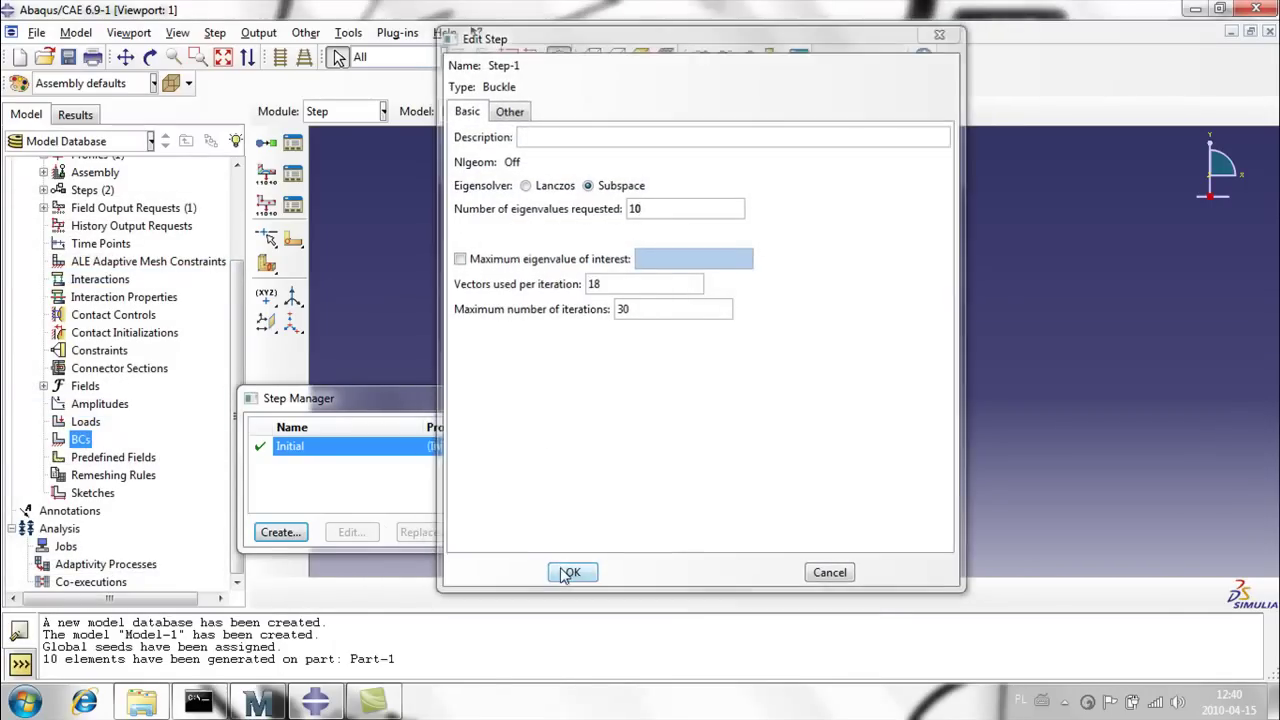
left_click(710, 533)
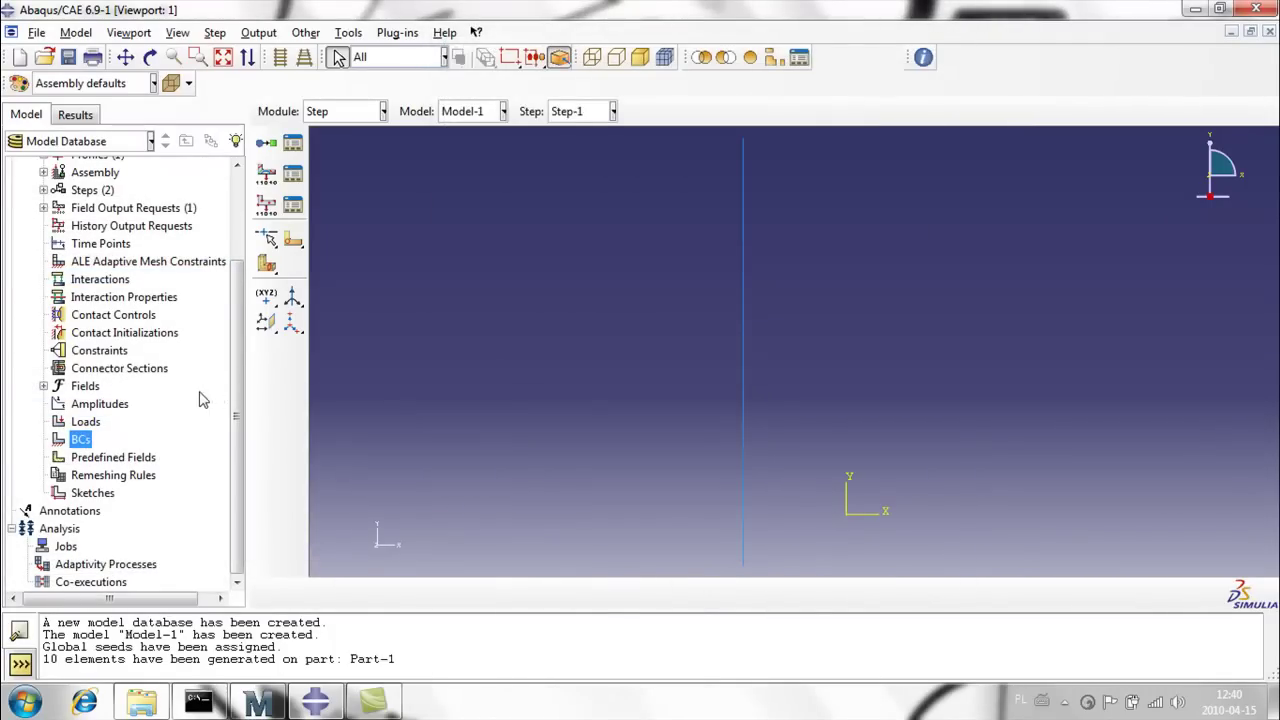
- Create Displacement/Rotation boundary condition BC-1 in Step-1 at the wire's lower endpoint, constraining U1 and U2
double_click(80, 442)
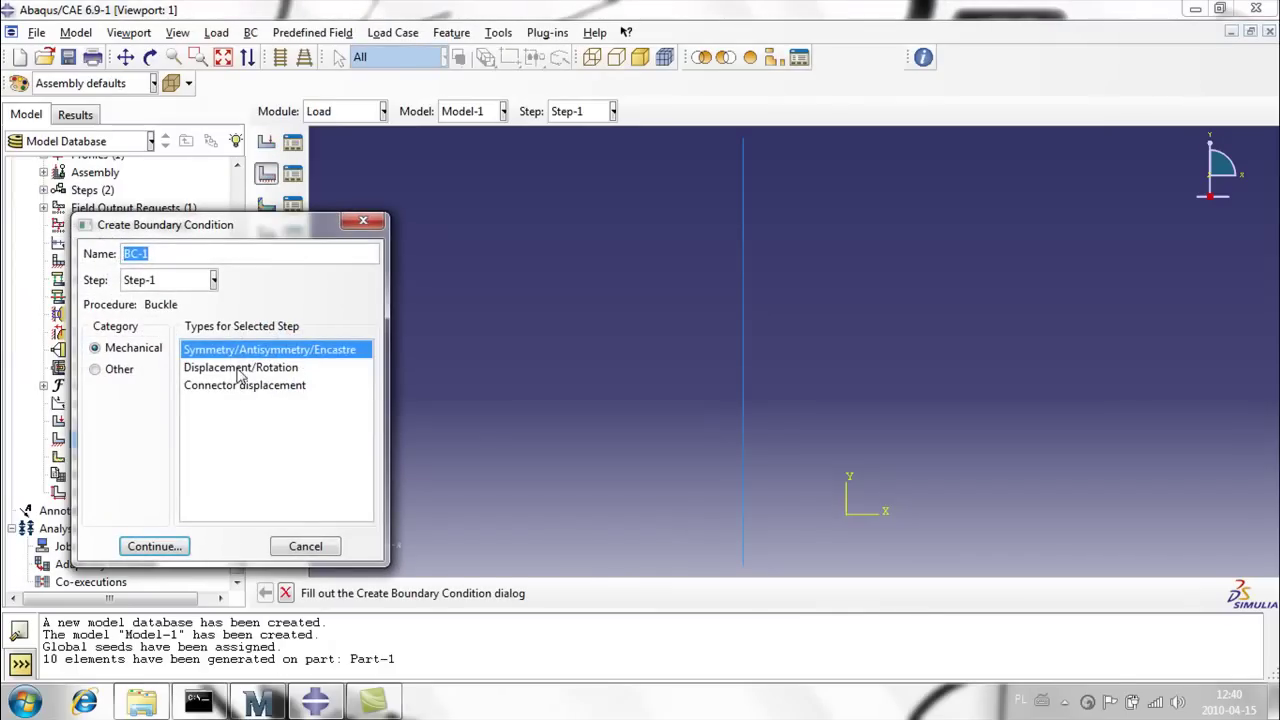
left_click(239, 368)
left_click(155, 547)
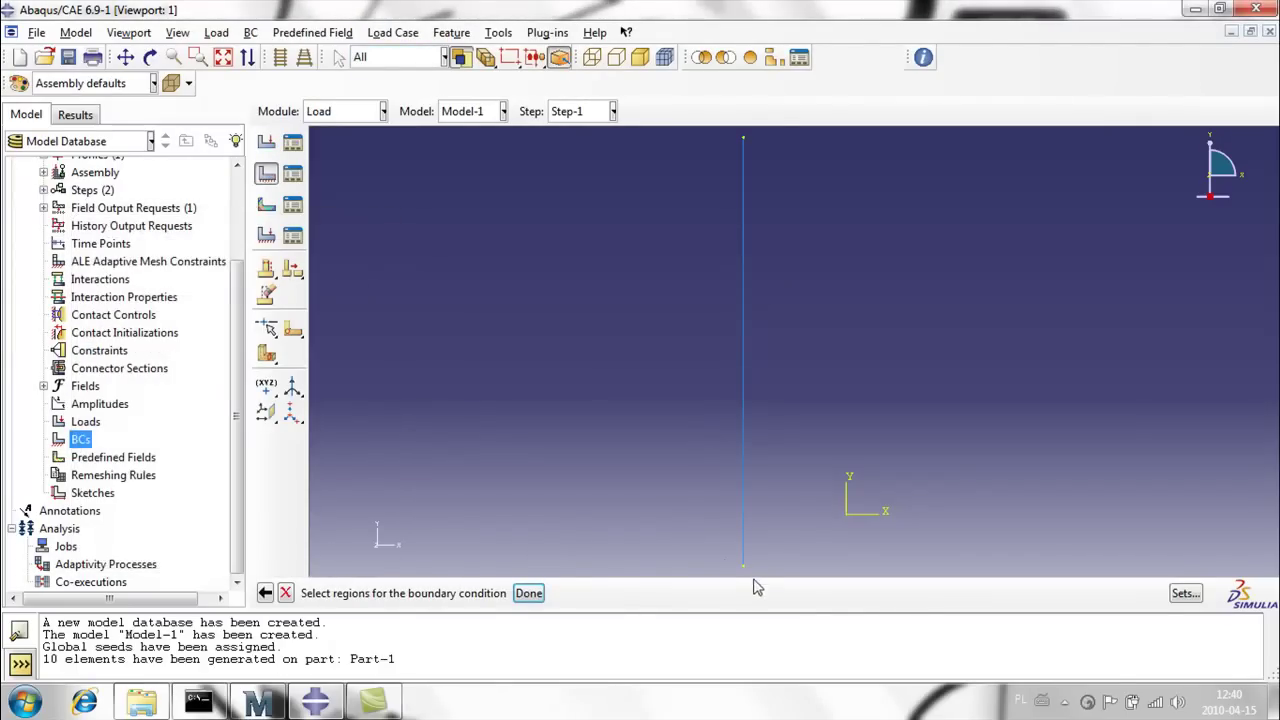
left_click(528, 593)
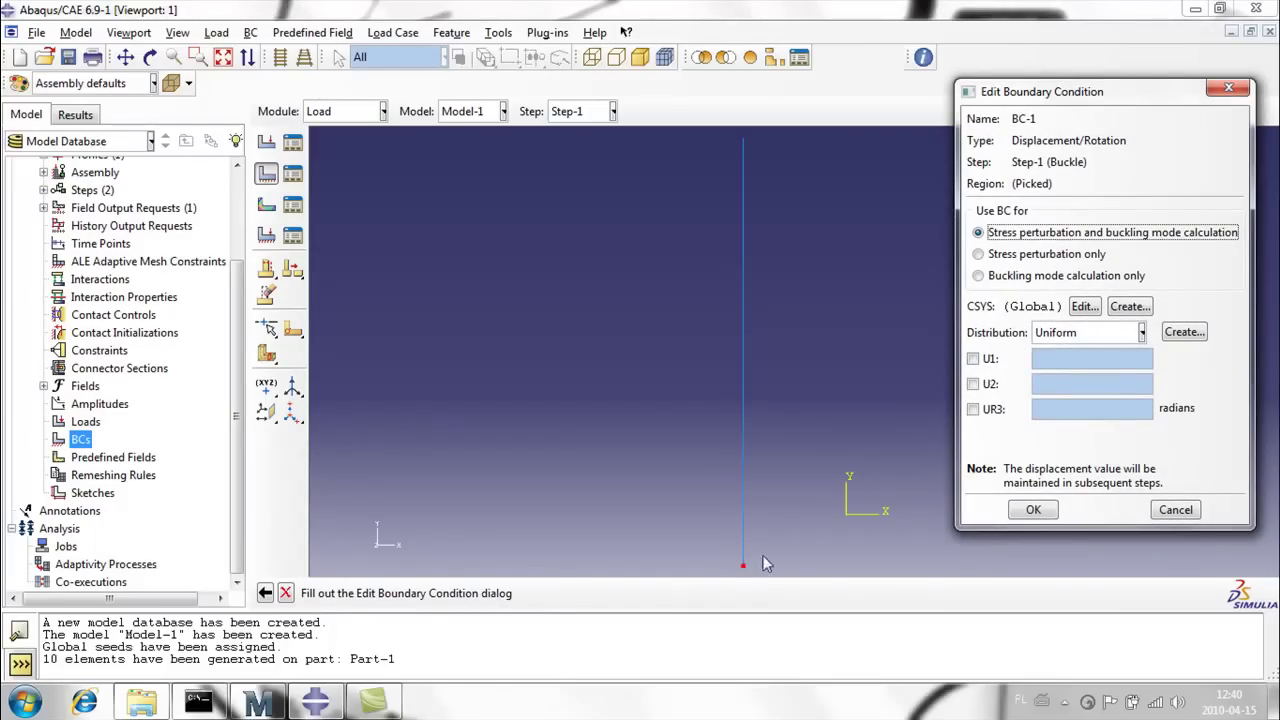
left_click(973, 358)
left_click(973, 384)
left_click(1030, 510)
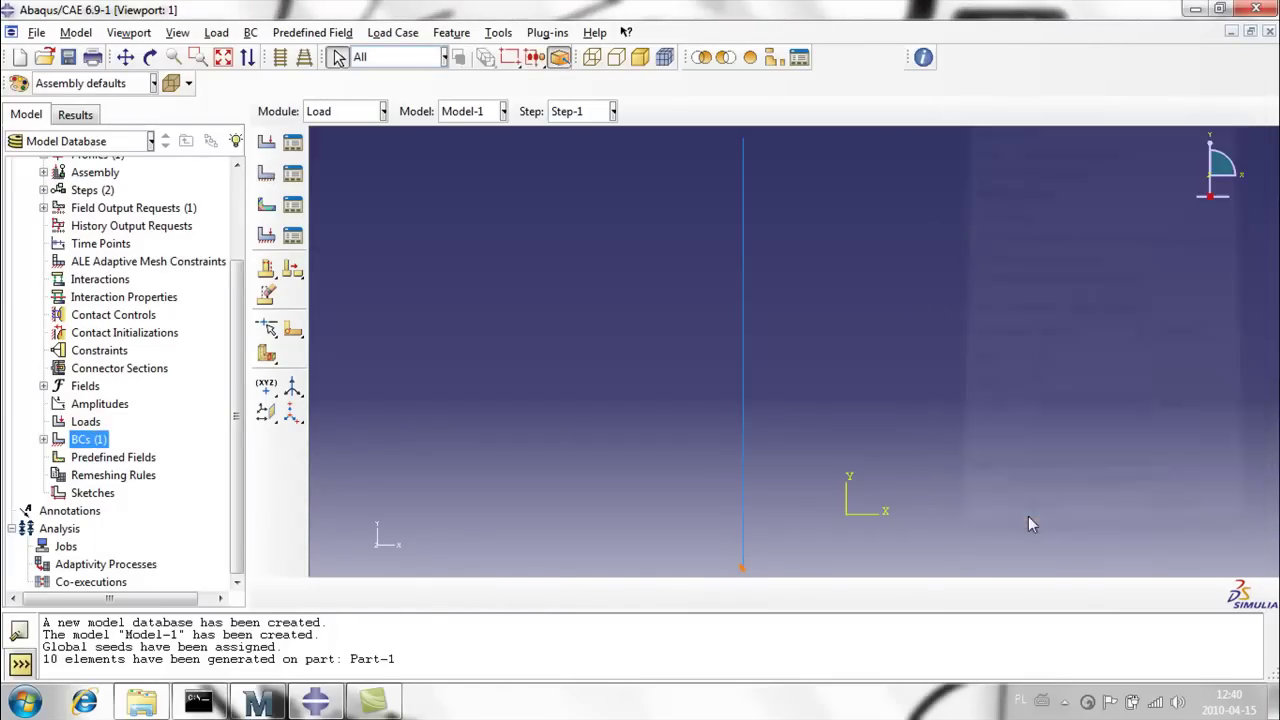
- Create Displacement/Rotation boundary condition BC-2 in Step-1 at the wire's upper endpoint, with only U1 set to 0
double_click(172, 443)
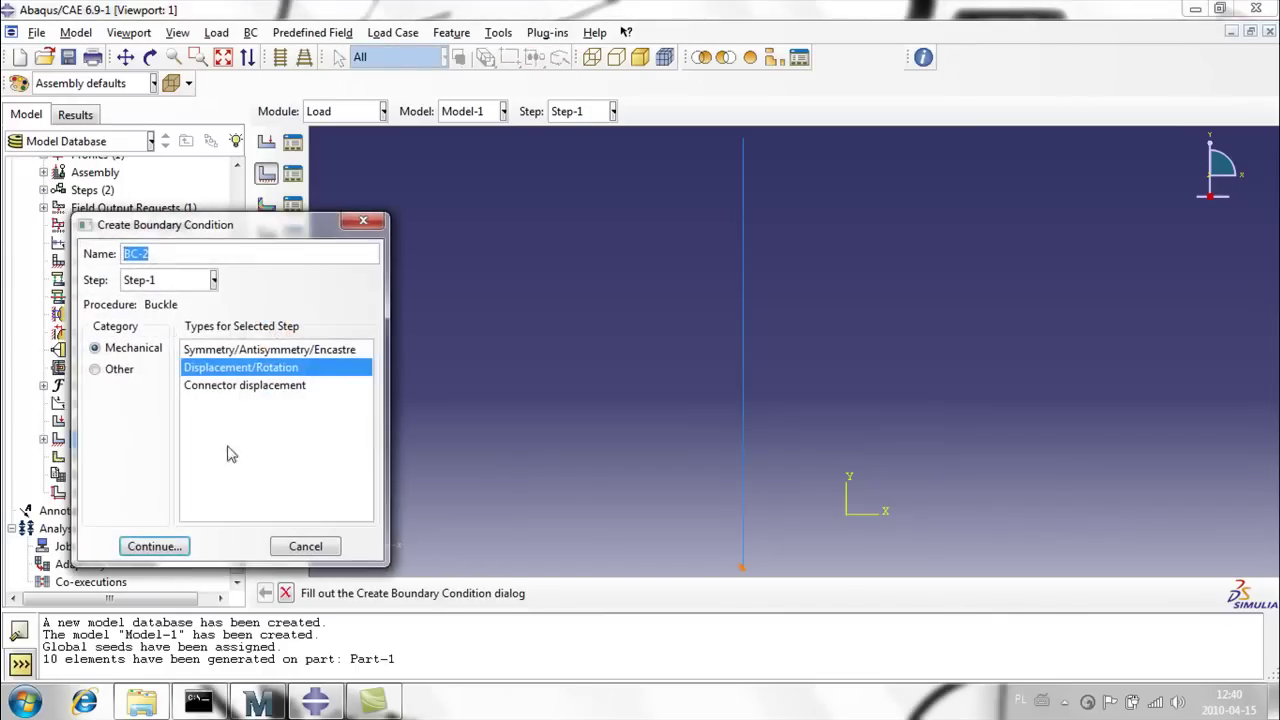
left_click(155, 540)
left_click(743, 138)
left_click(528, 593)
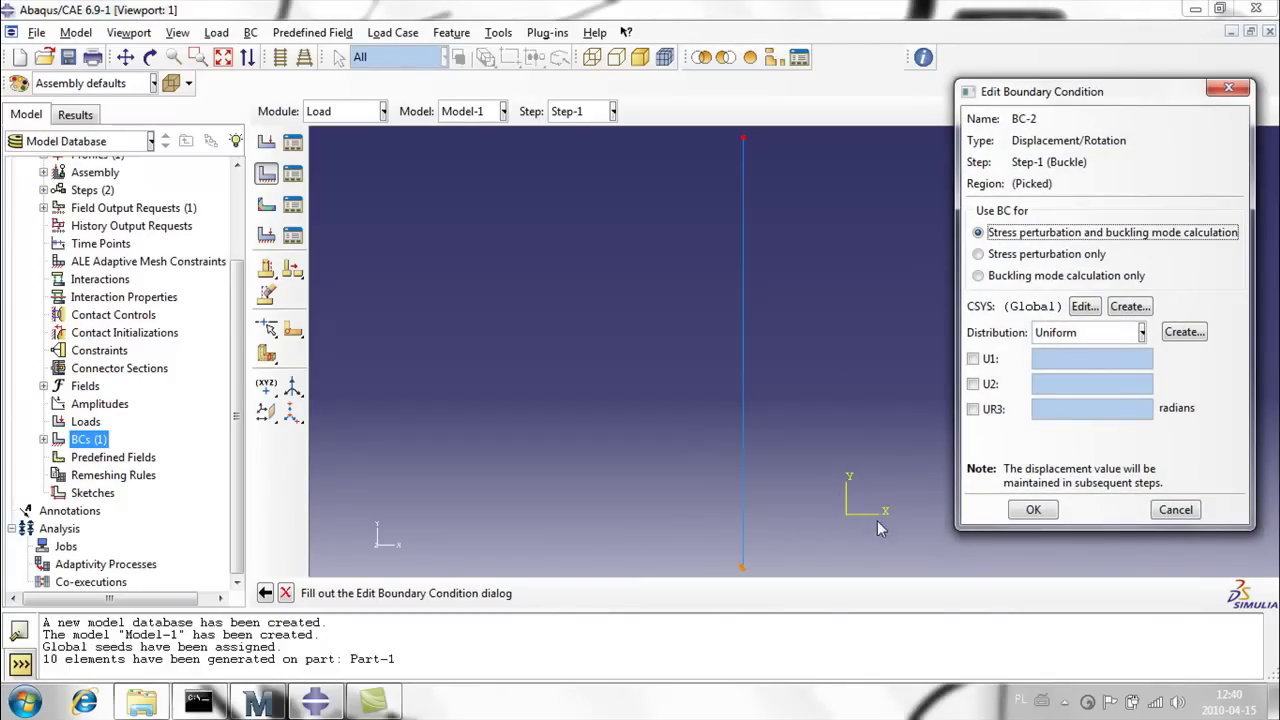
left_click(973, 358)
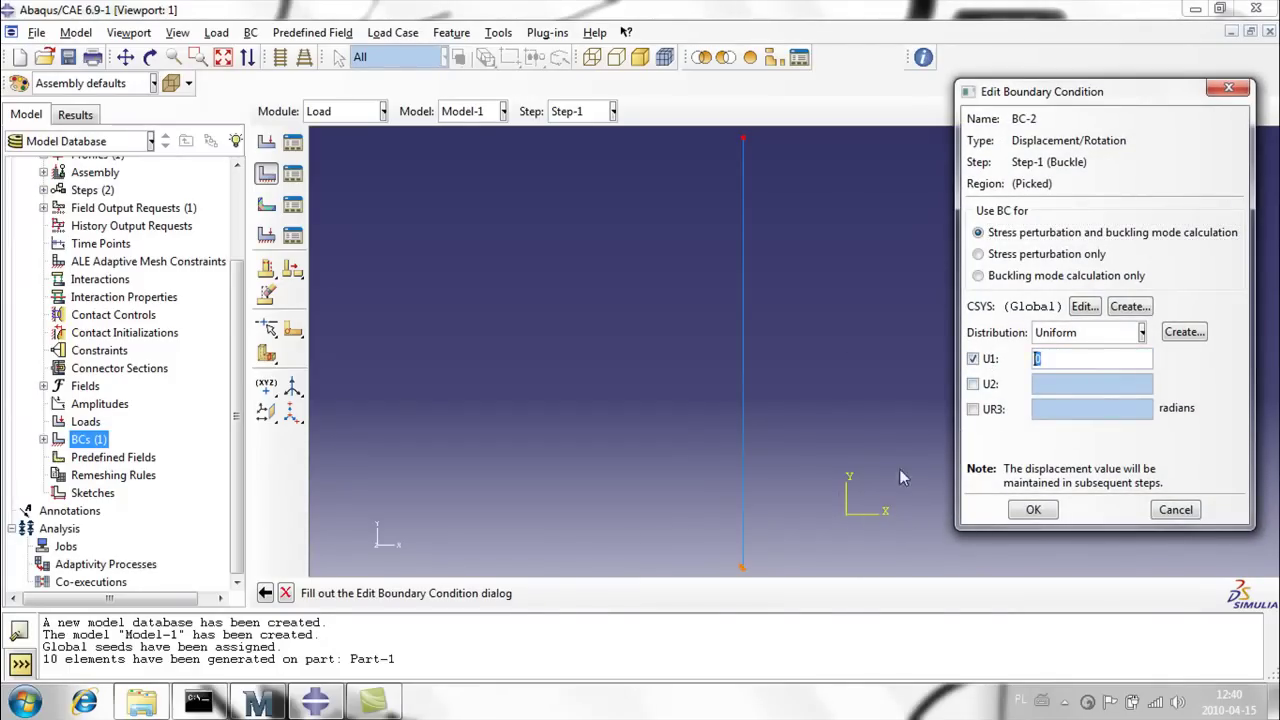
left_click(1033, 509)
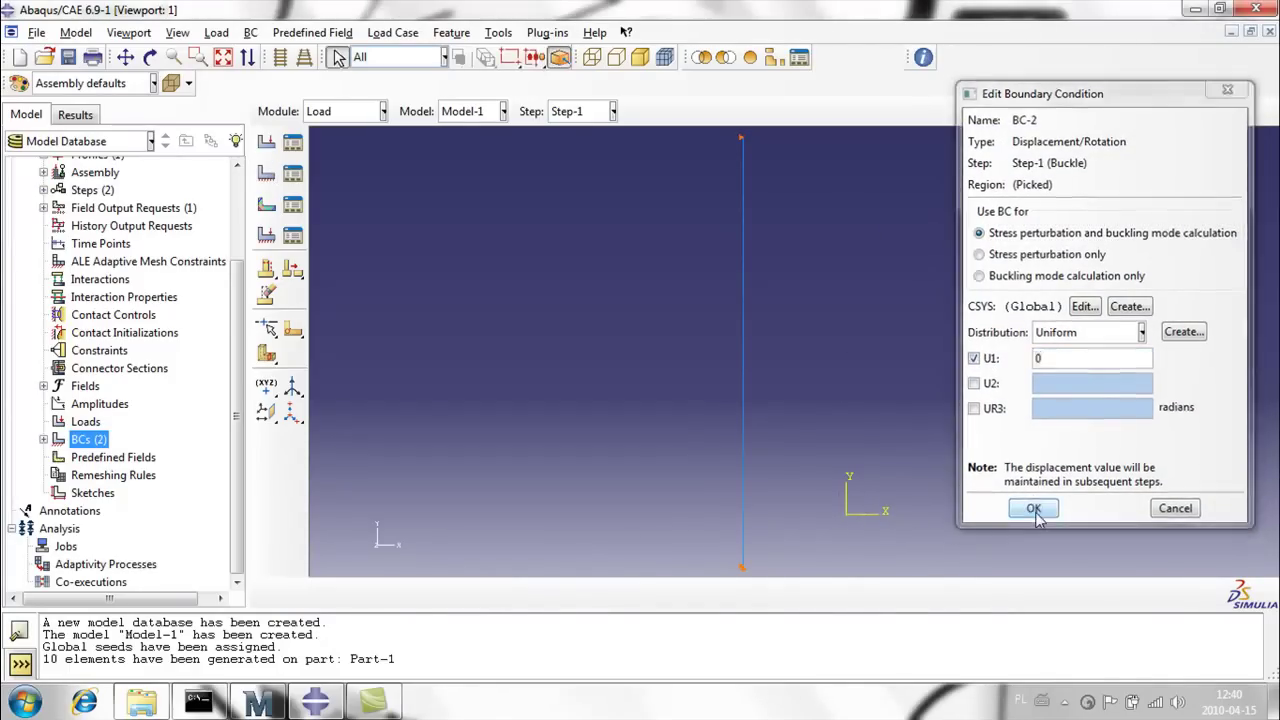
- Create concentrated force Load-1 in Step-1, acting downward along CF2 at the wire's upper endpoint
double_click(86, 421)
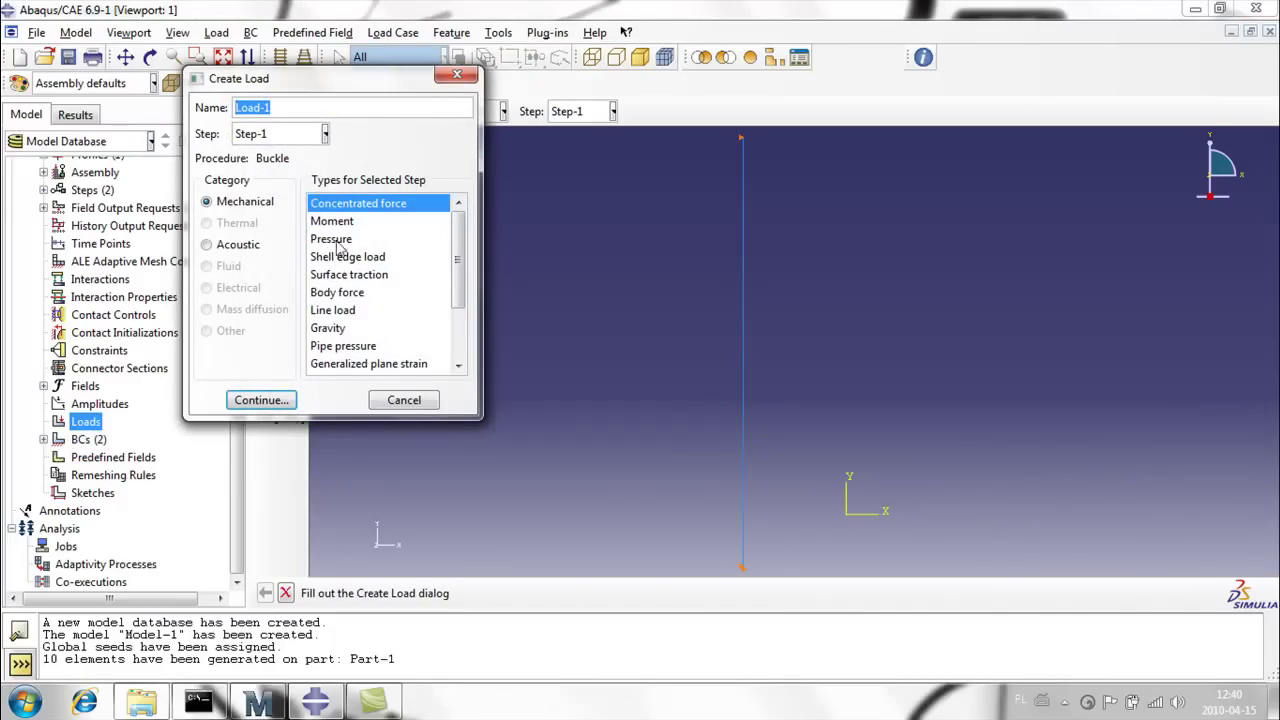
left_click(259, 396)
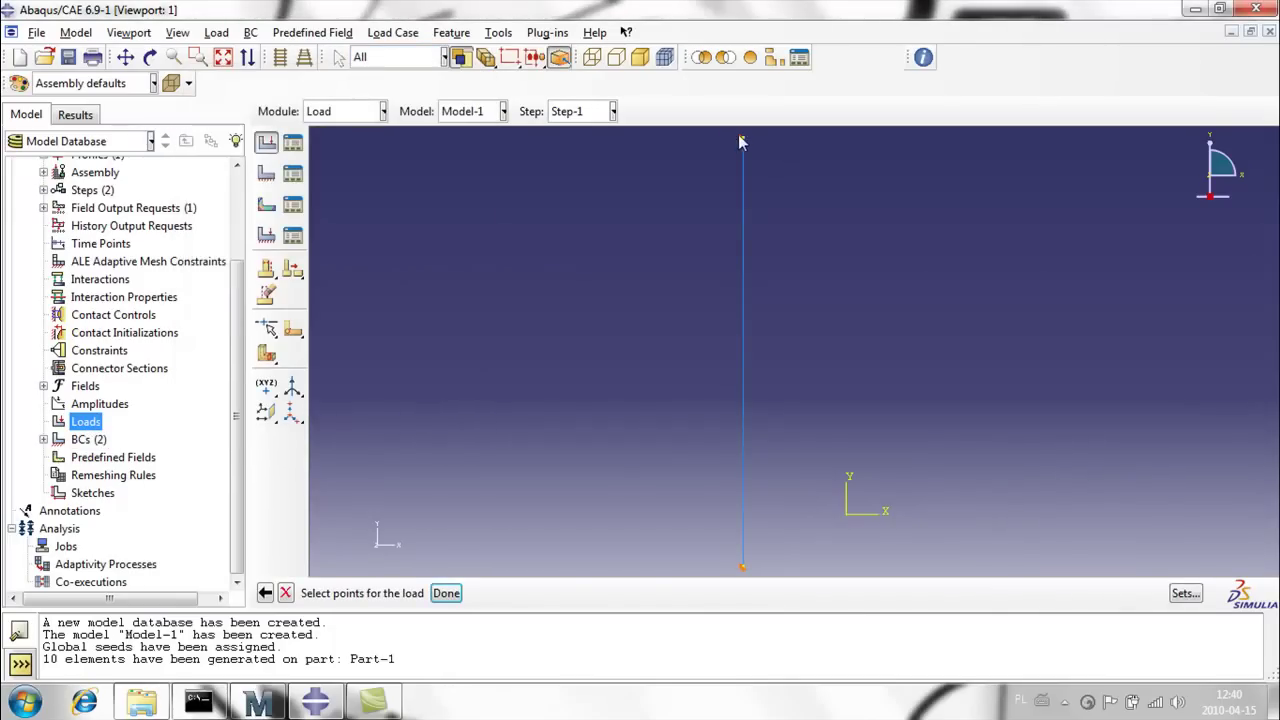
left_click(747, 138)
left_click(446, 593)
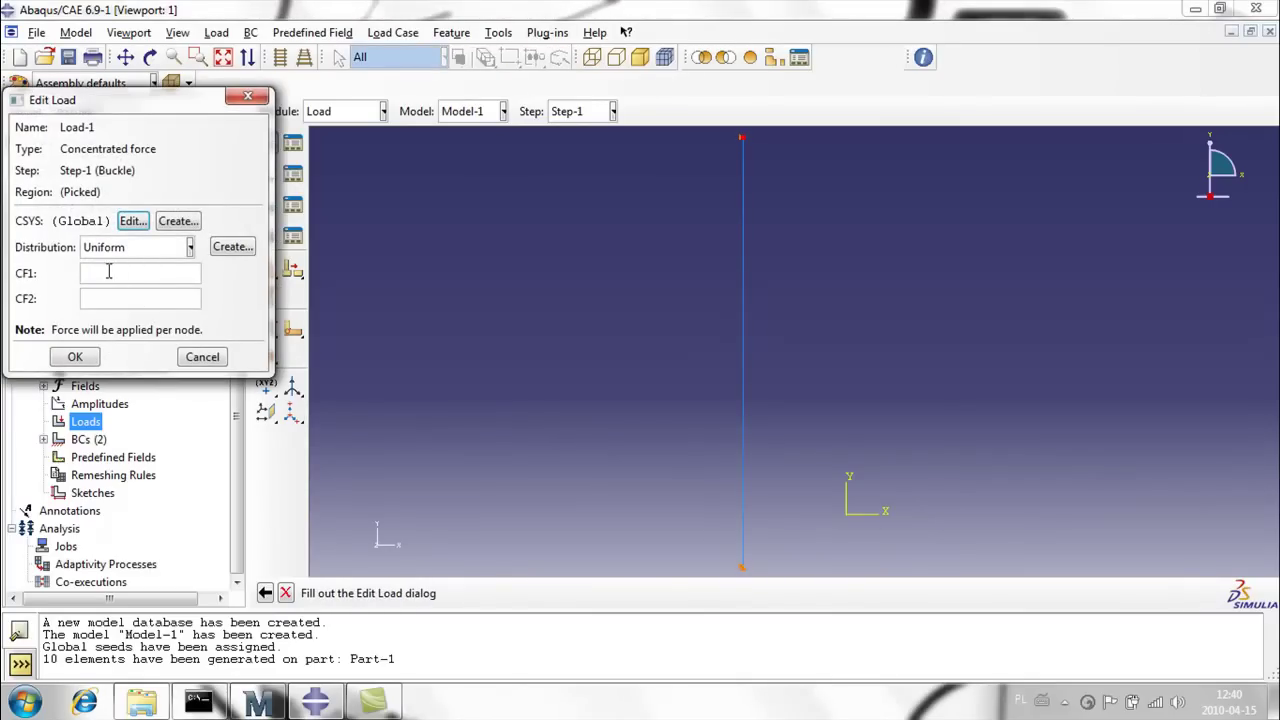
left_click(143, 306)
left_click(75, 357)
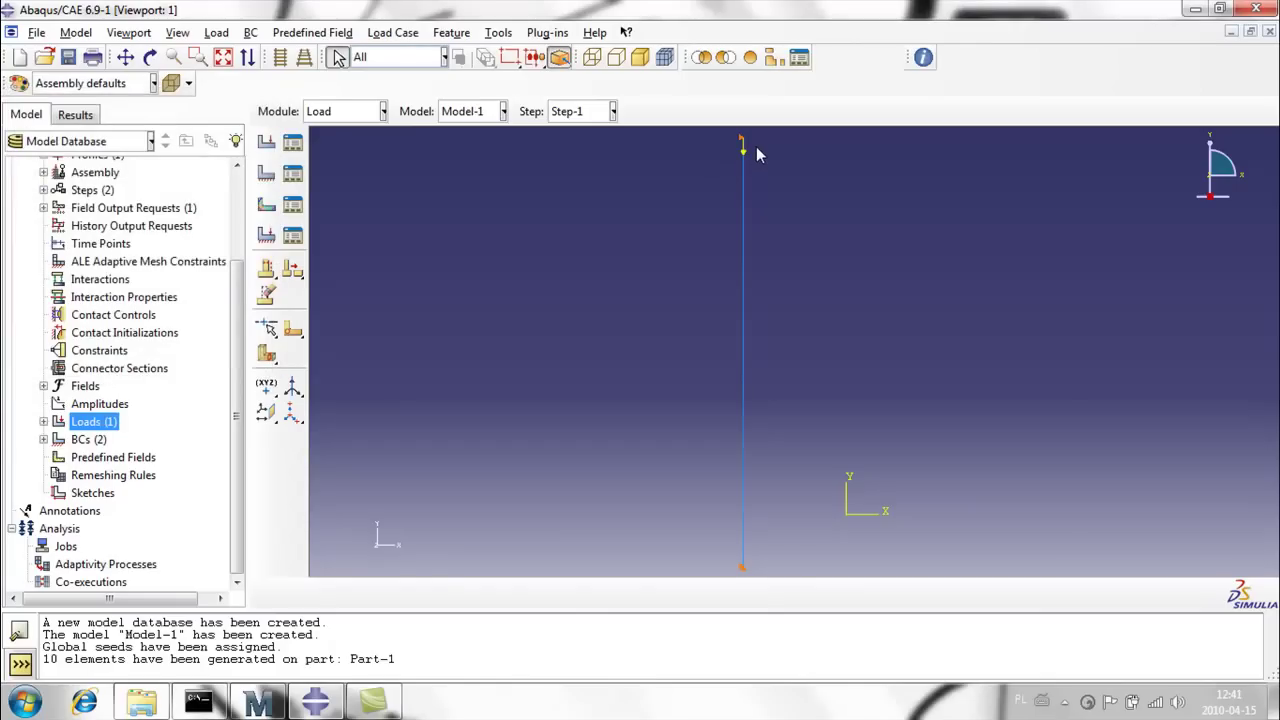
- Assign a beam section orientation to the wire of Part-1 with n1 direction 0.0,0.0,-1.0
left_click(350, 111)
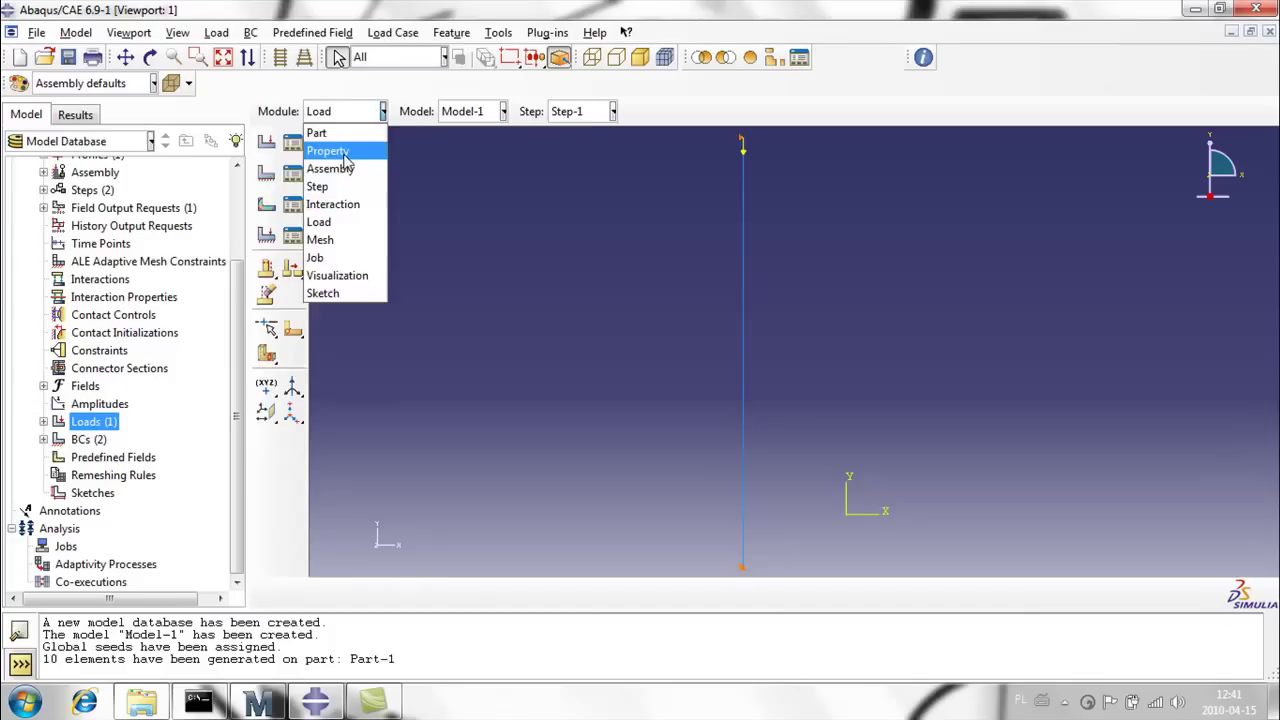
left_click(330, 151)
left_click(266, 252)
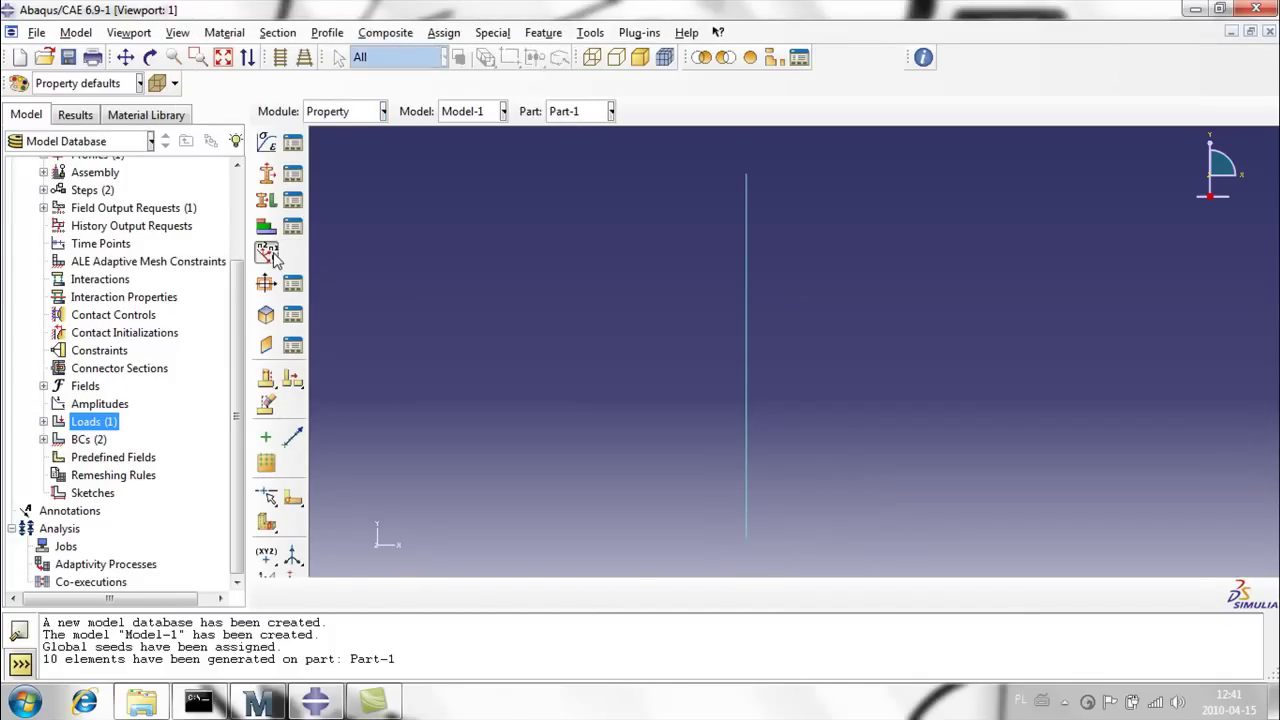
left_click(747, 405)
left_click(620, 593)
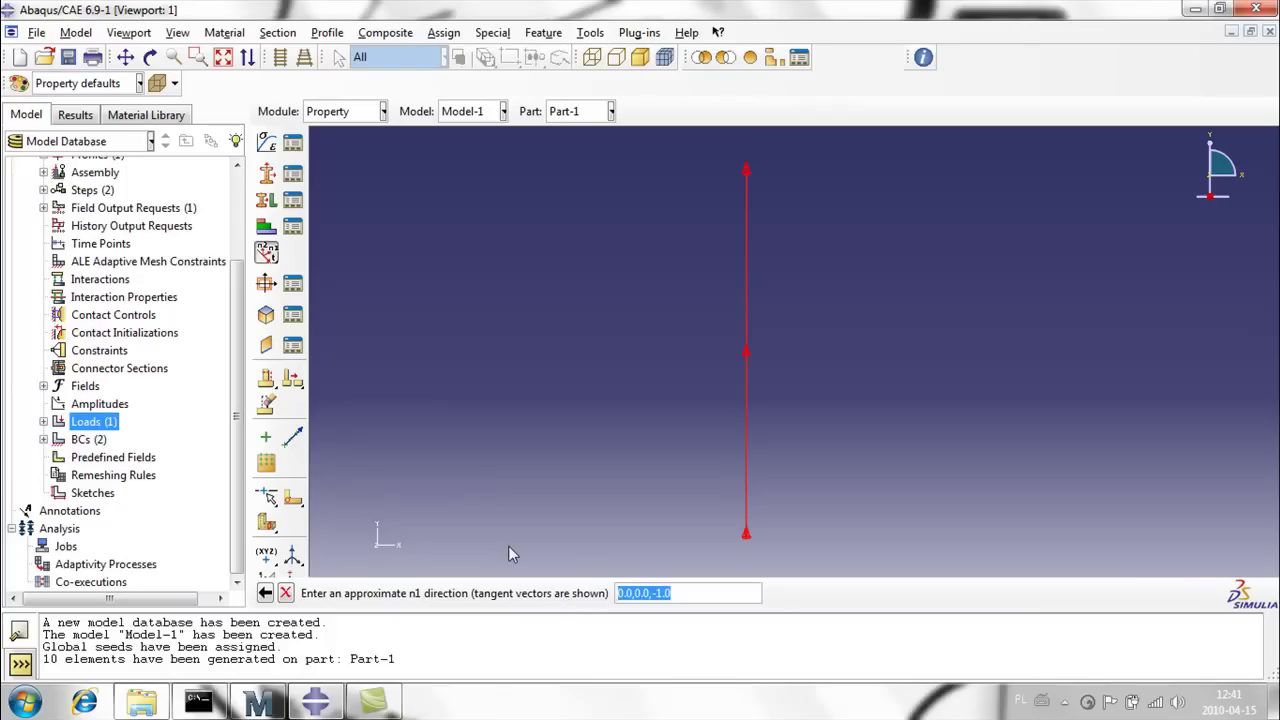
key("Return")
left_click(449, 593)
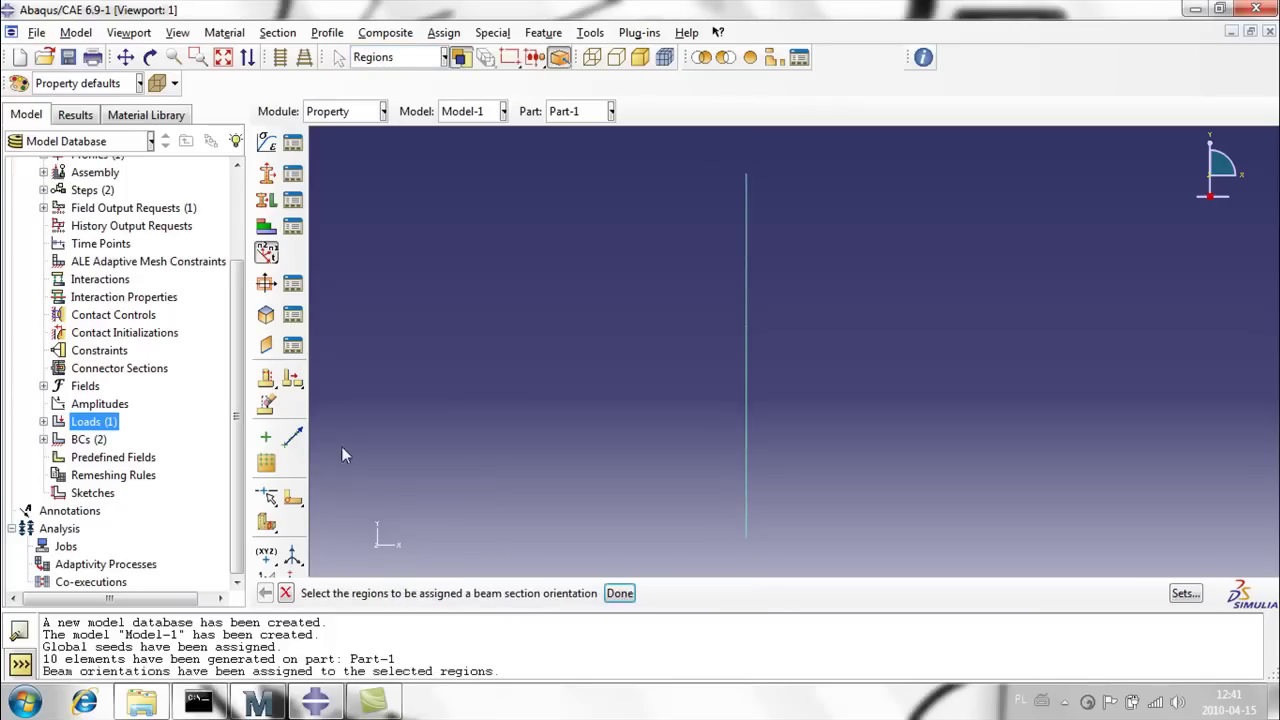
- Create analysis job Job-1 for Model-1, set to use 8 processors
left_click(322, 112)
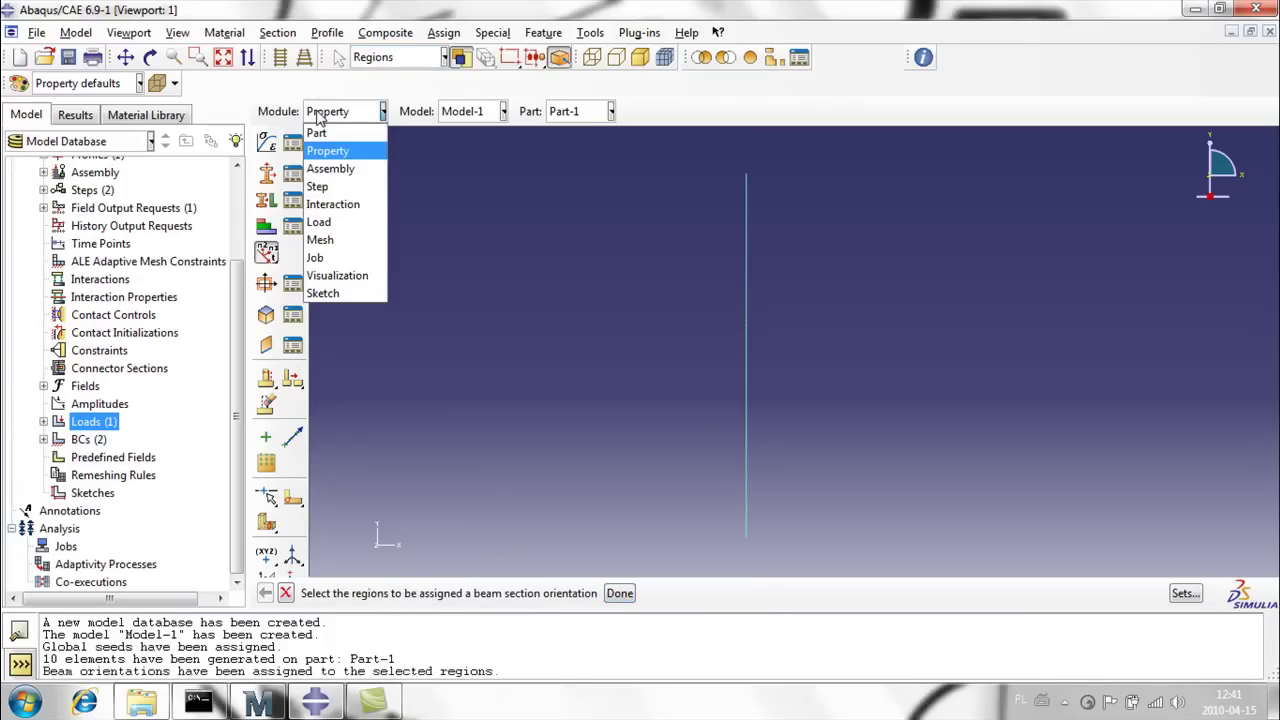
left_click(340, 263)
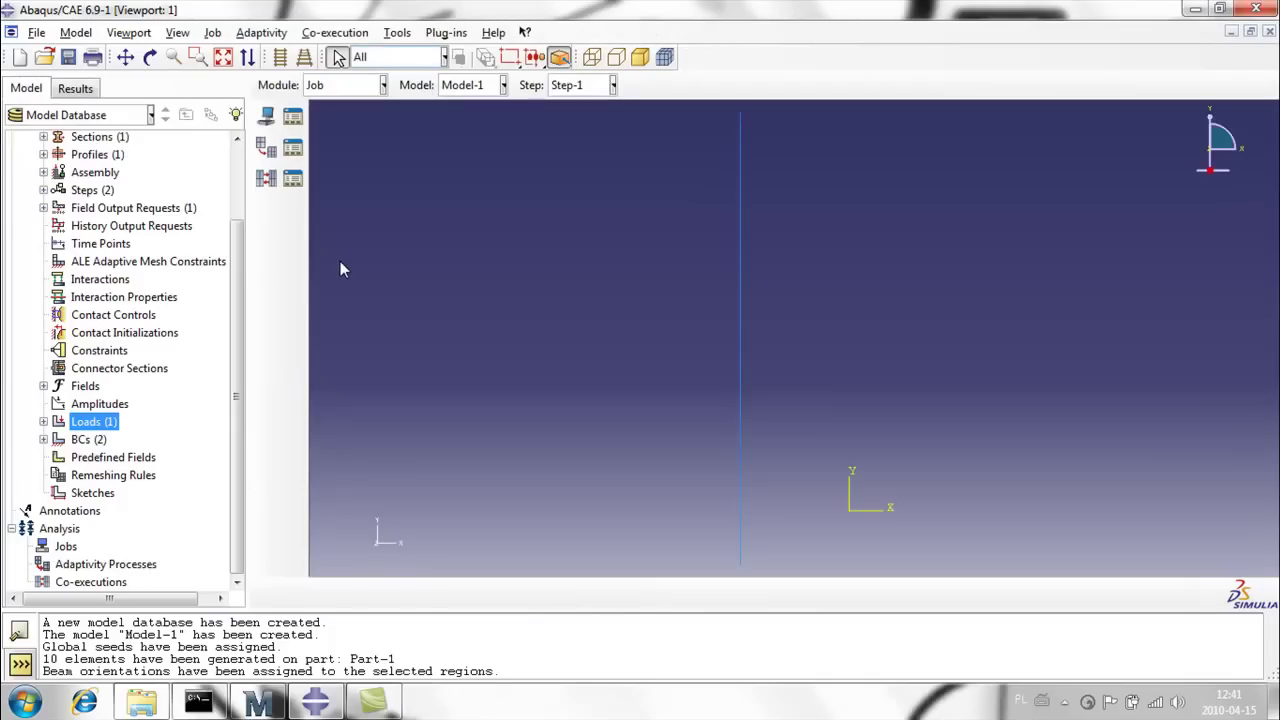
left_click(289, 145)
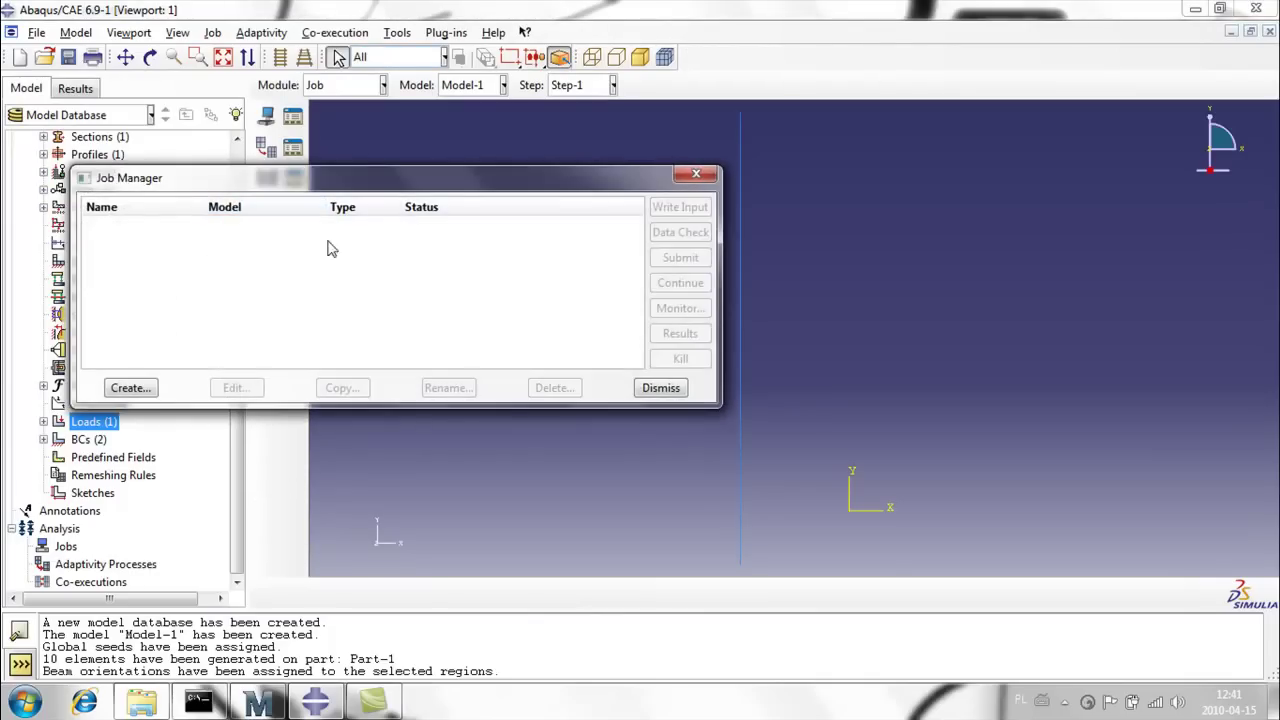
left_click(129, 387)
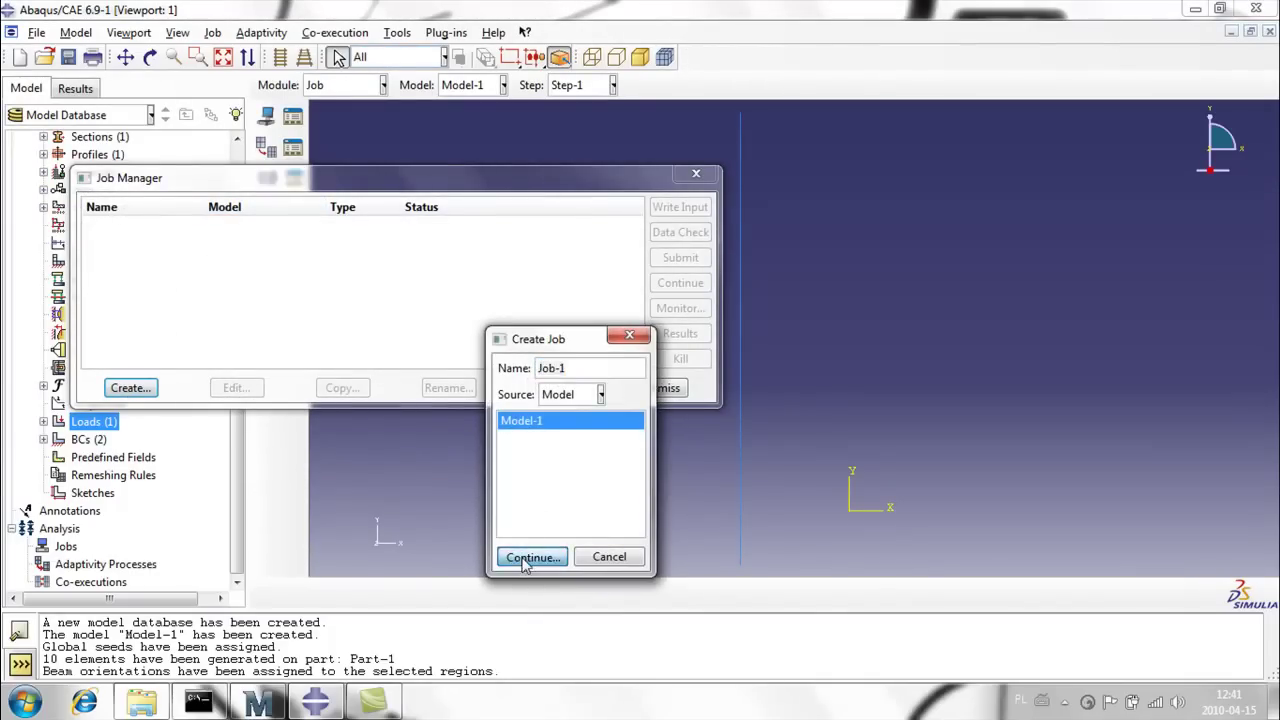
left_click(532, 556)
left_click(237, 262)
left_click(26, 288)
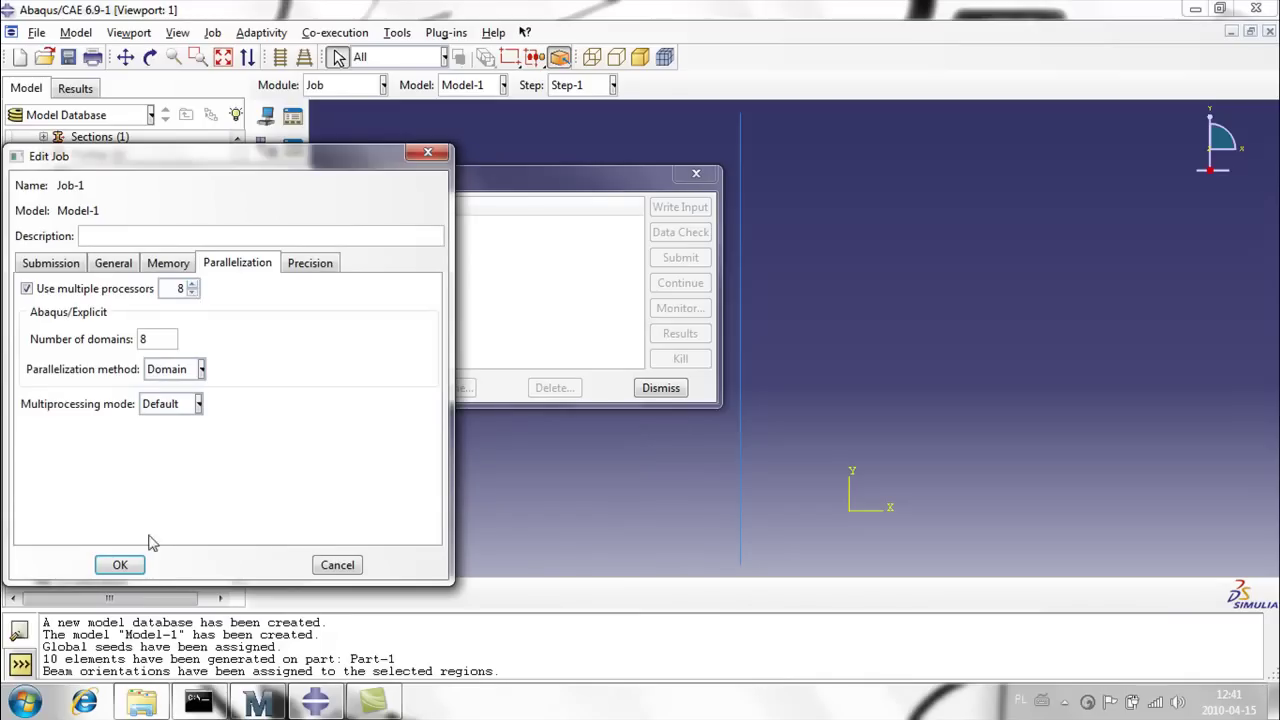
left_click(120, 565)
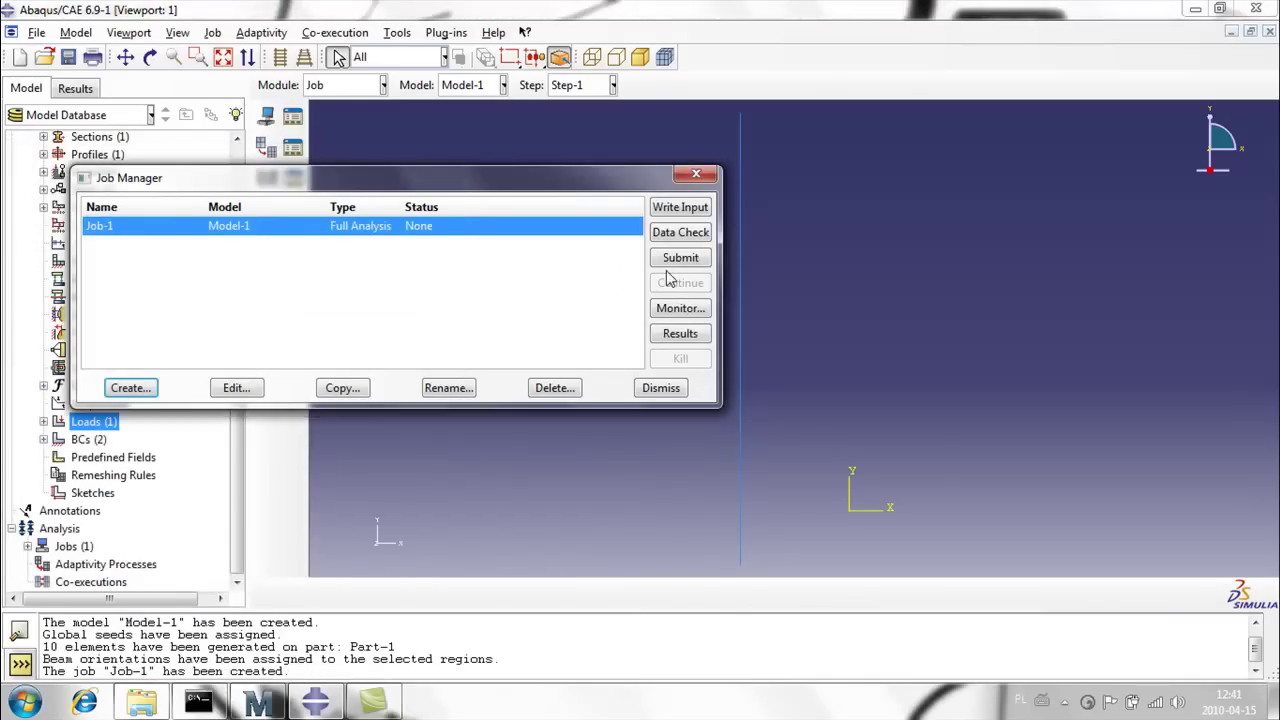
- Submit Job-1 for analysis and open its results in the Visualization module
left_click(676, 258)
left_click(57, 221)
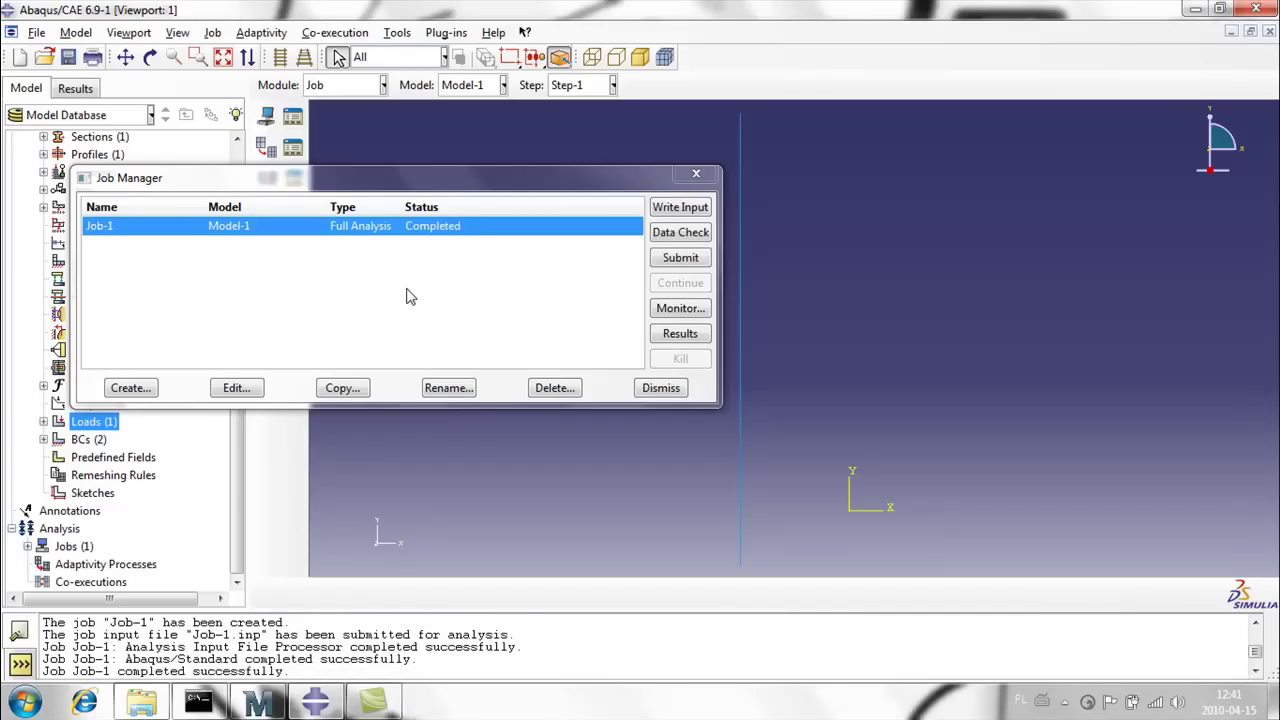
left_click(680, 338)
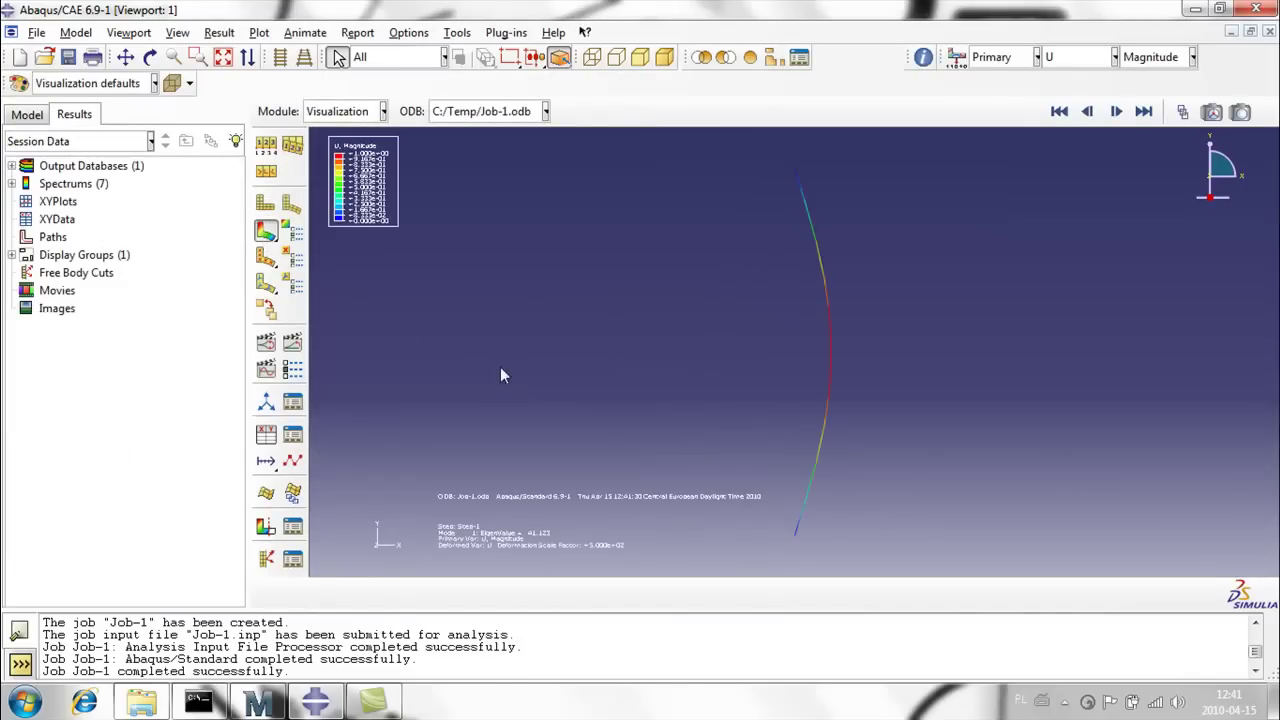
- List the Step-1 buckling mode eigenvalues, then switch to Mathcad and compare mode 1 with the analytical critical force Pkr
left_click(219, 32)
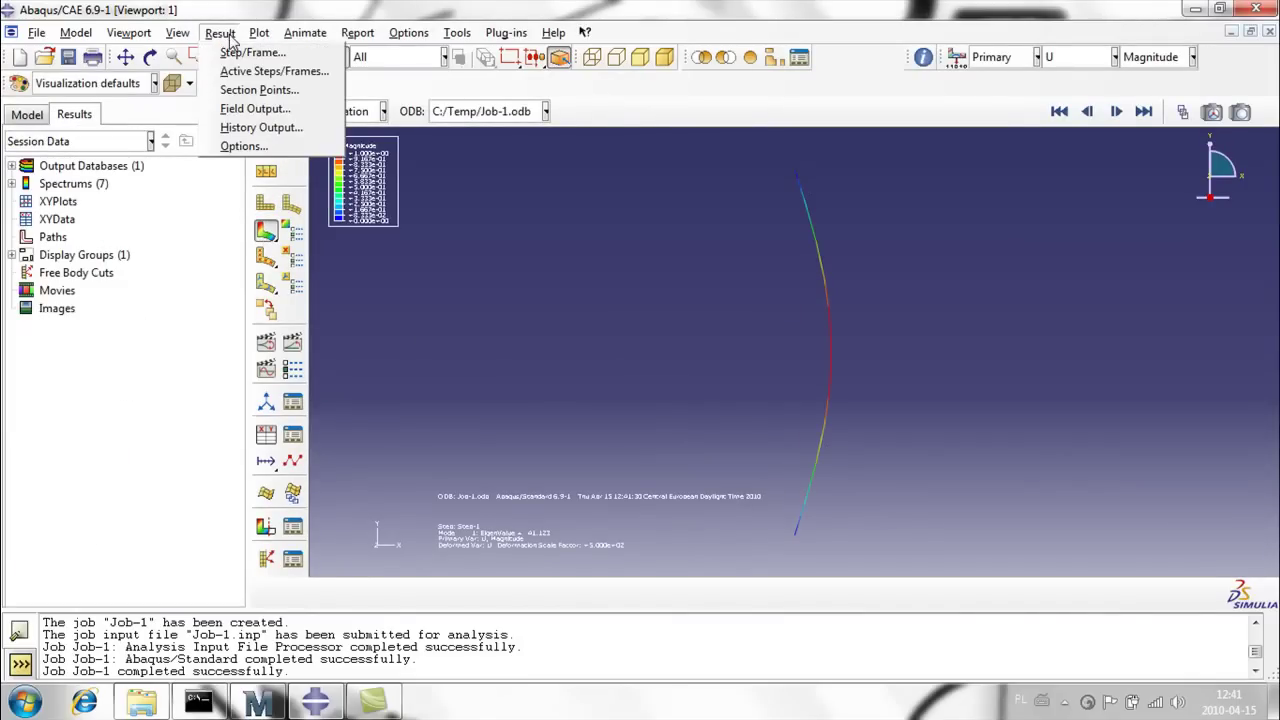
left_click(233, 56)
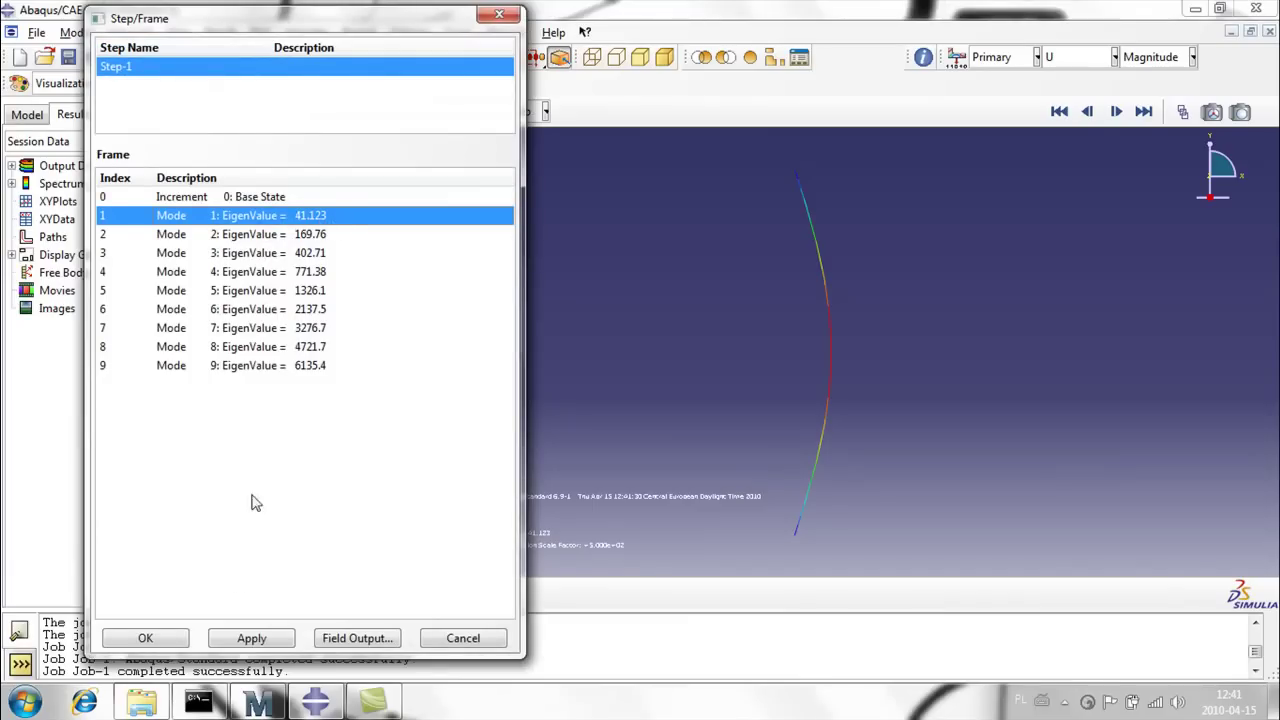
left_click(258, 700)
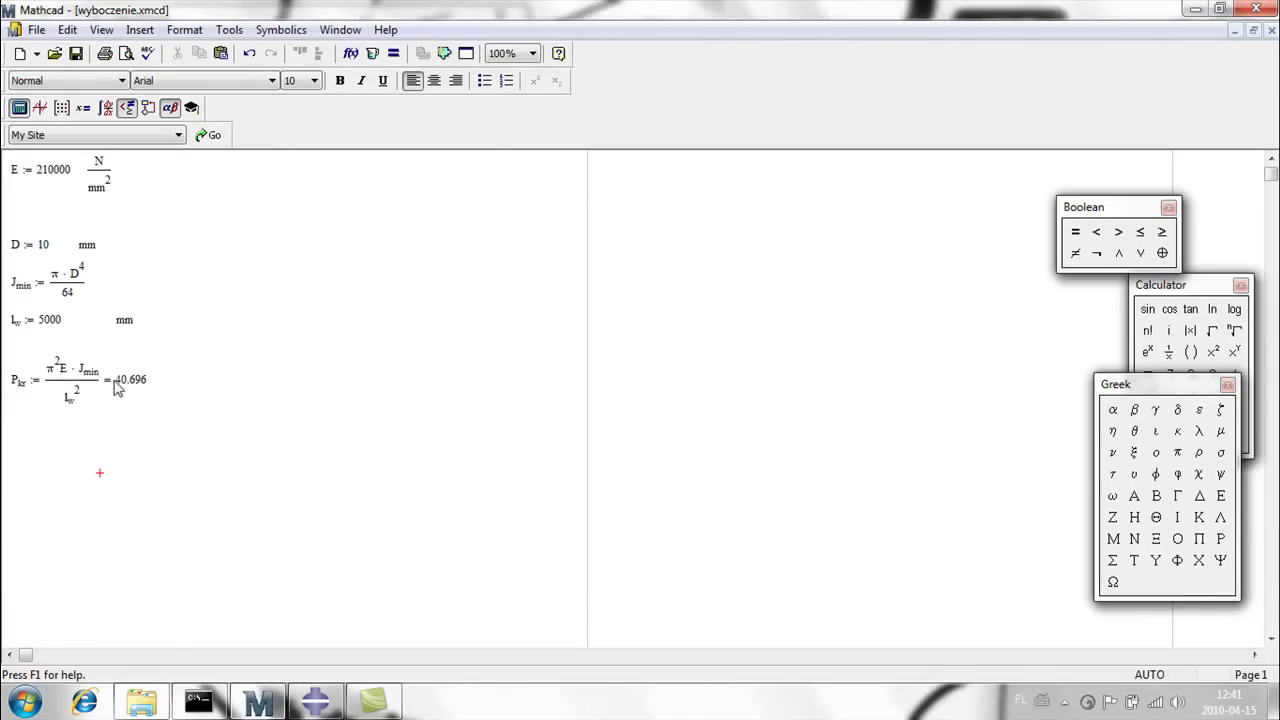
left_click(132, 404)
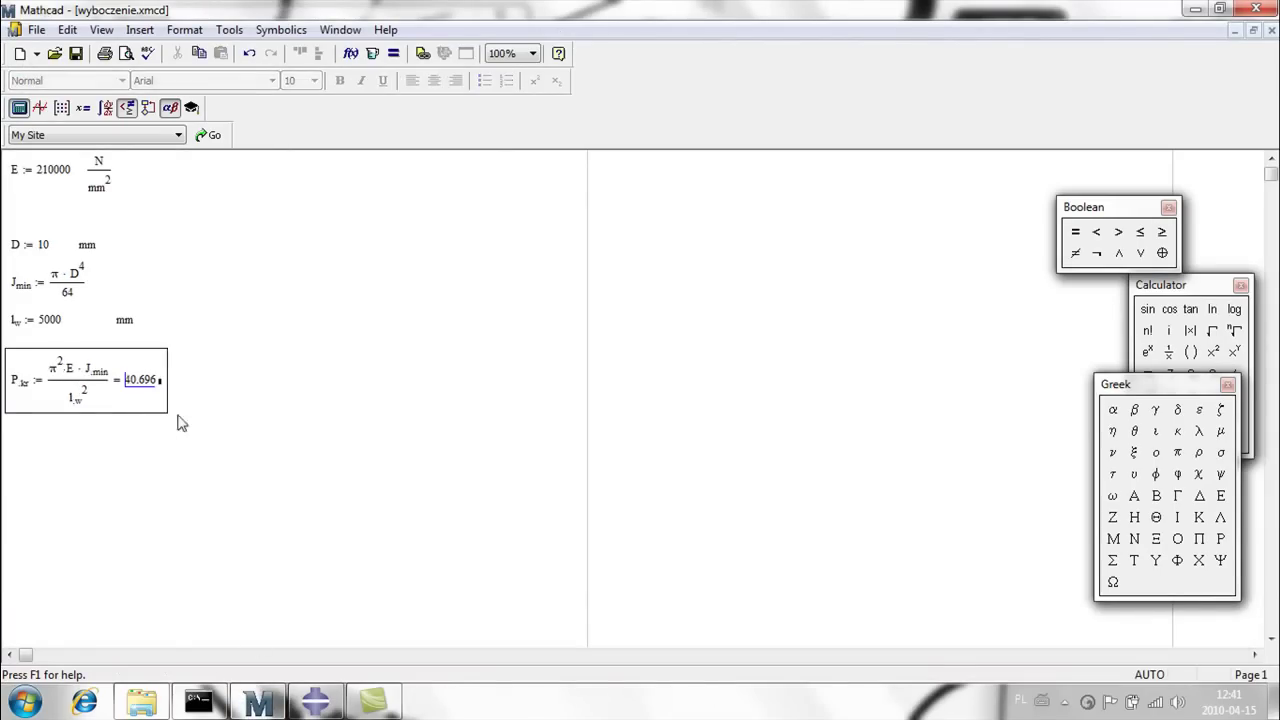
left_click(257, 435)
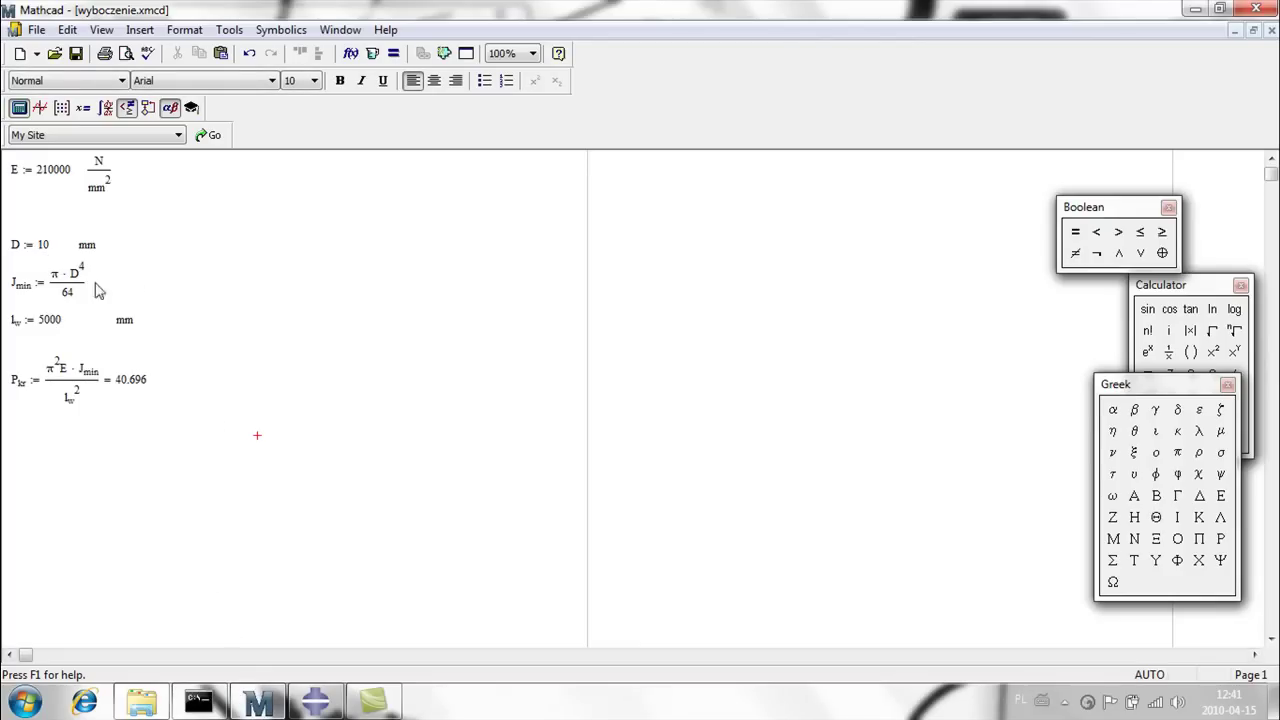
- Define the radius r := D/2 beside the diameter definition in the Mathcad worksheet and evaluate it
left_click(125, 245)
left_click(136, 246)
type("l:D/")
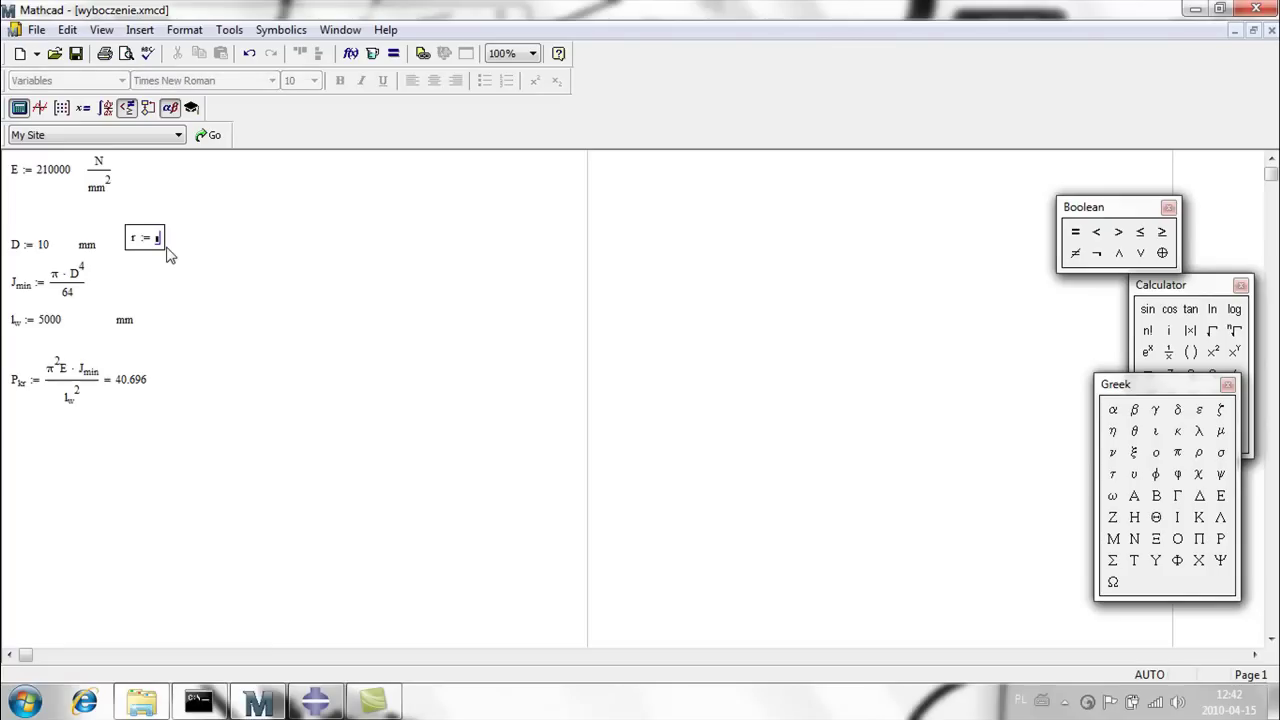
type("2=")
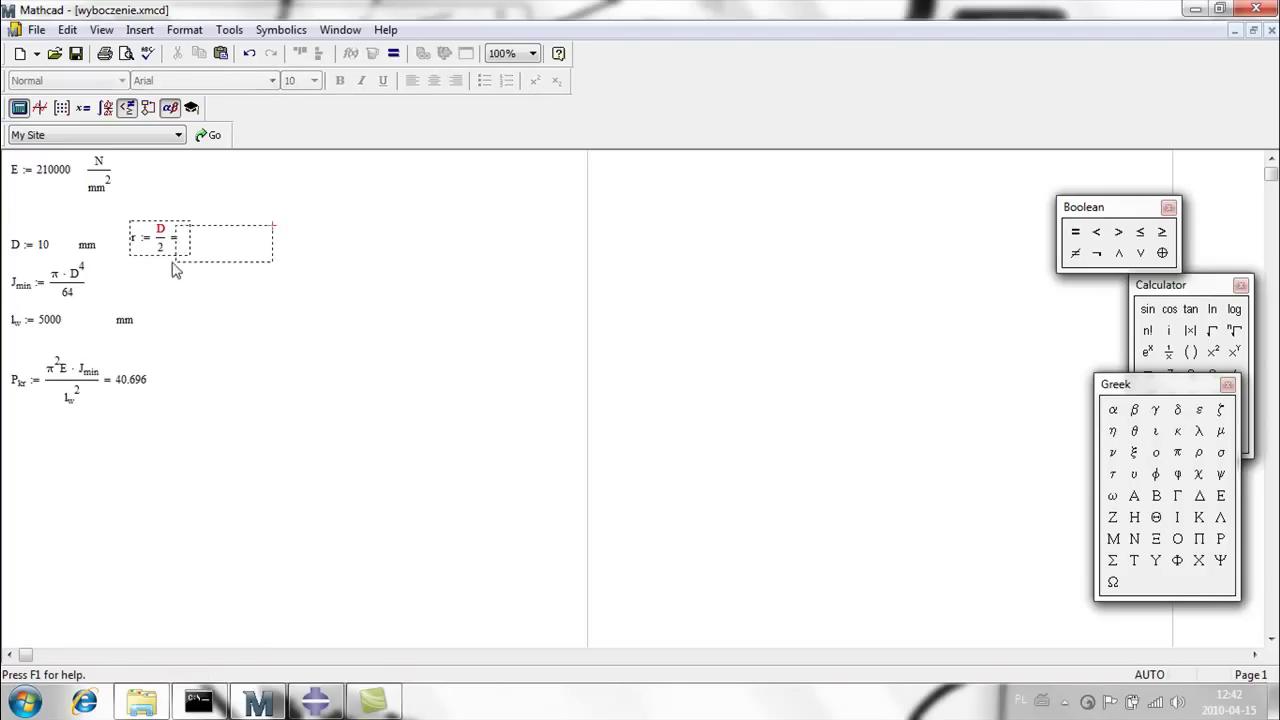
left_click(250, 257)
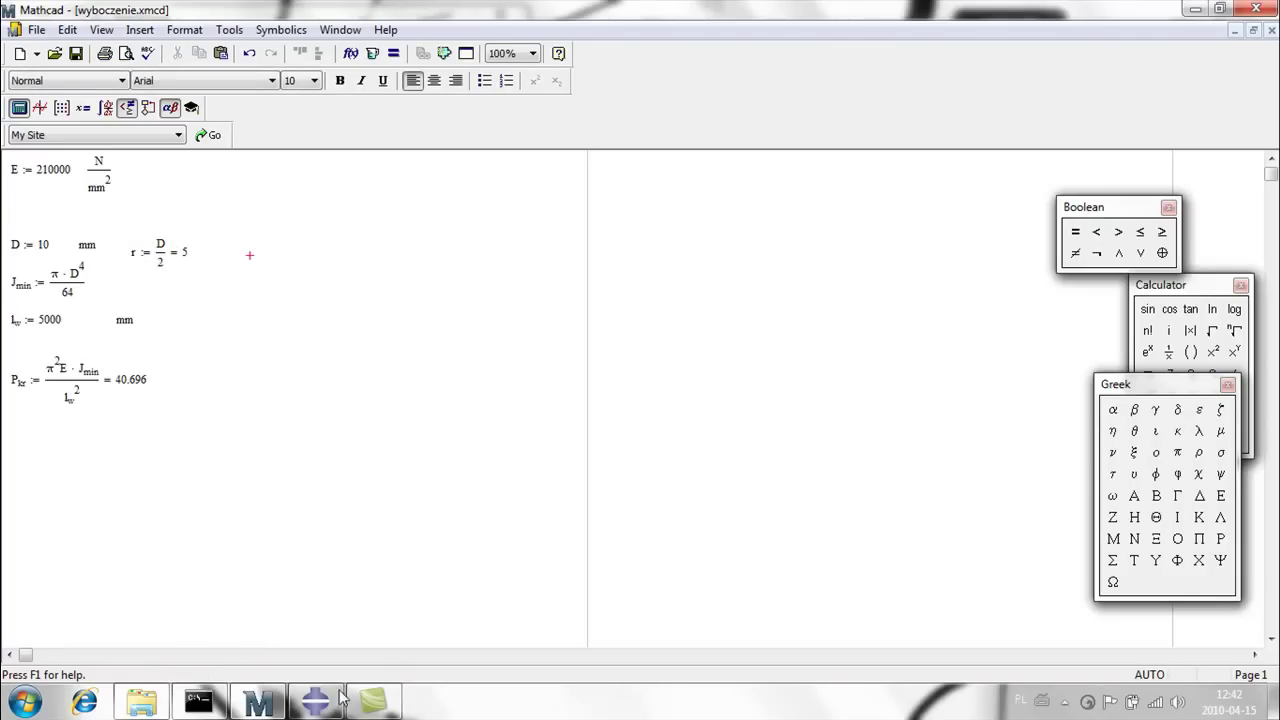
- Switch back to Abaqus/CAE and view the Step-1 buckling shapes for modes 2, 3, 4 and 9, finishing on mode 1
left_click(340, 700)
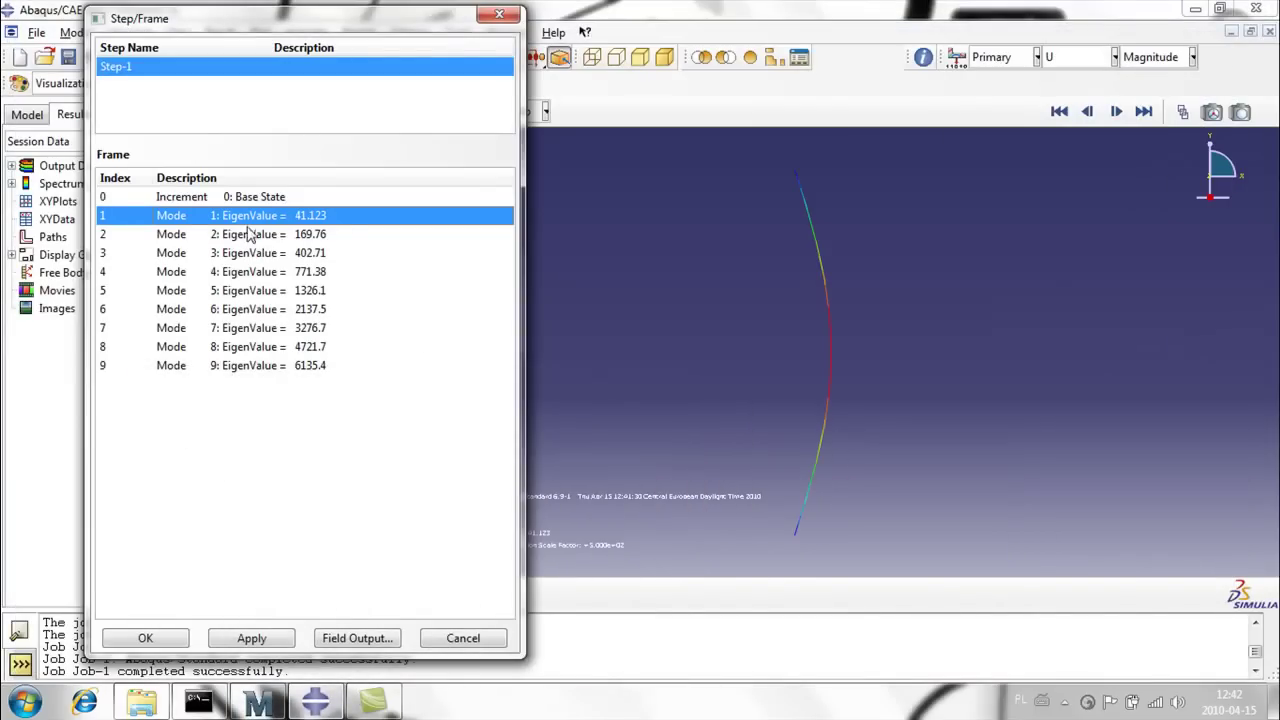
left_click(147, 640)
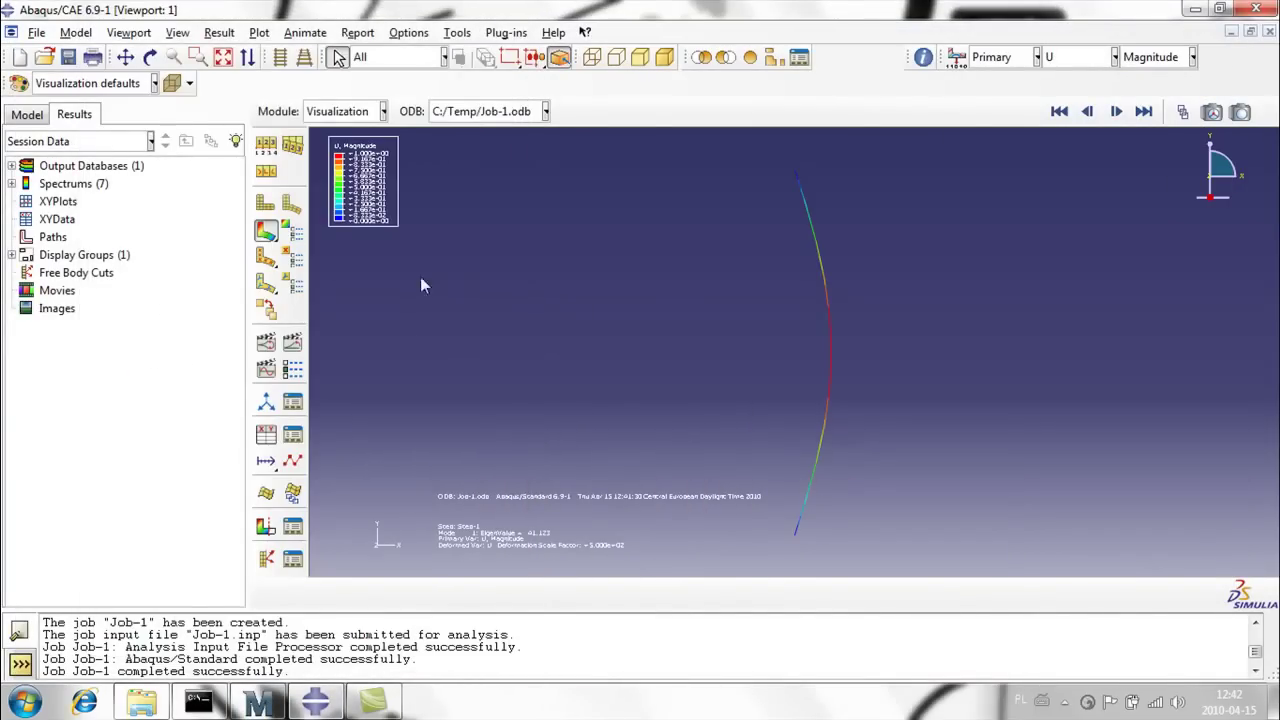
left_click(219, 32)
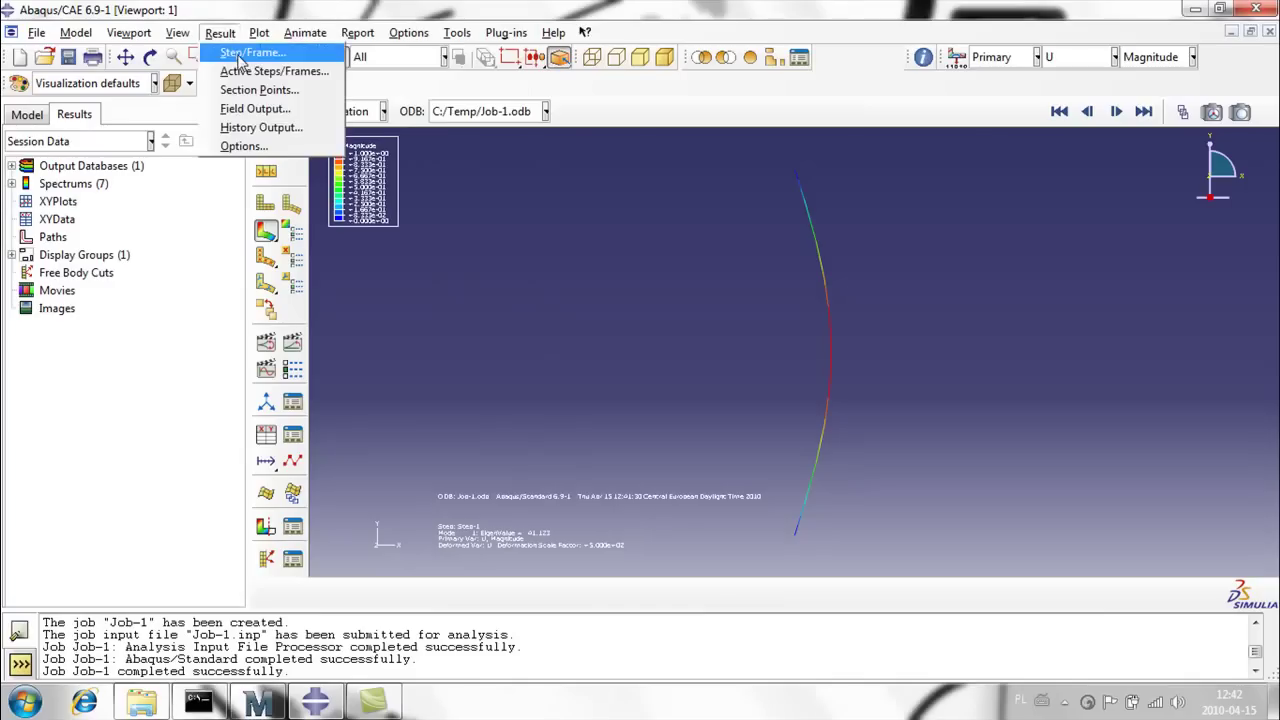
left_click(243, 54)
left_click(300, 236)
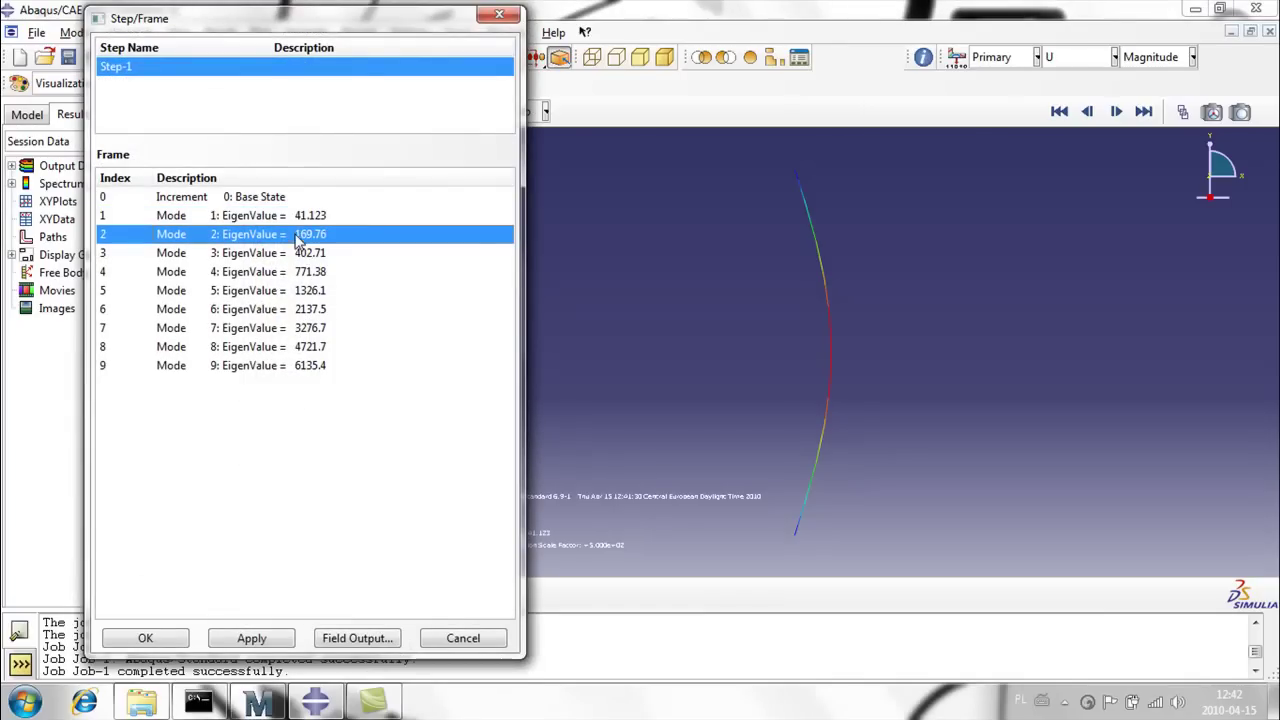
left_click(297, 256)
left_click(295, 278)
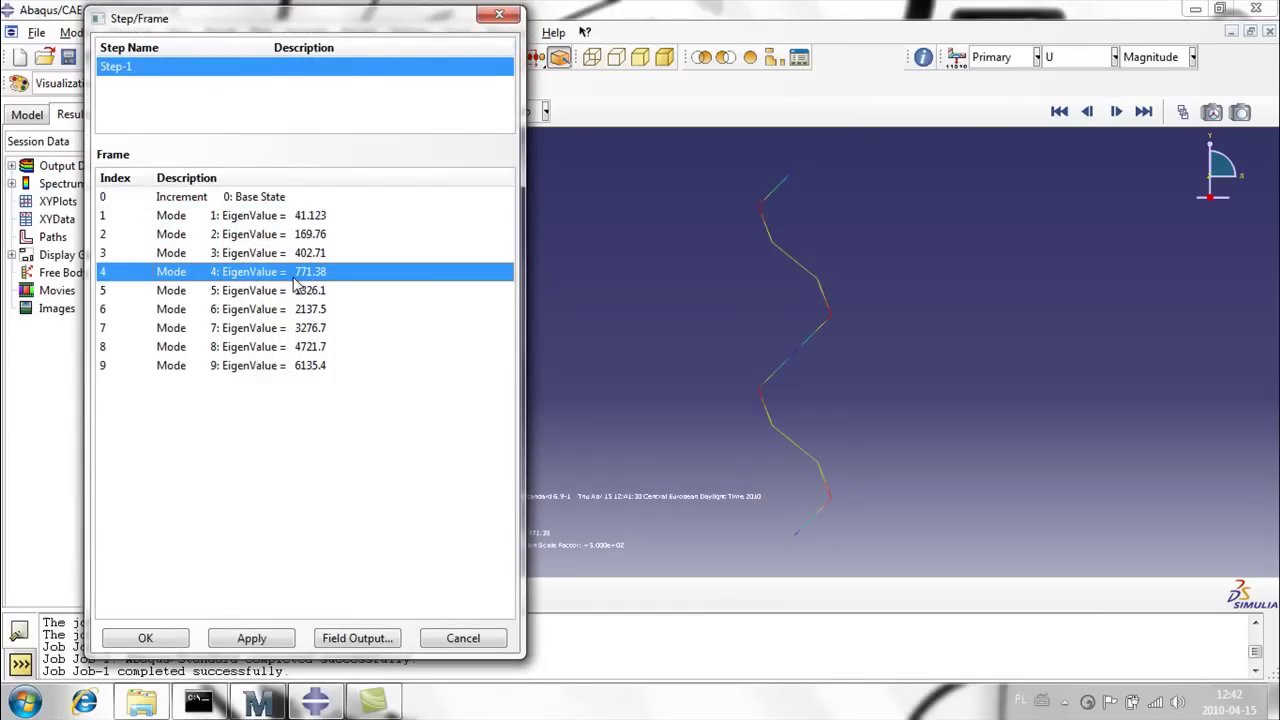
left_click(297, 370)
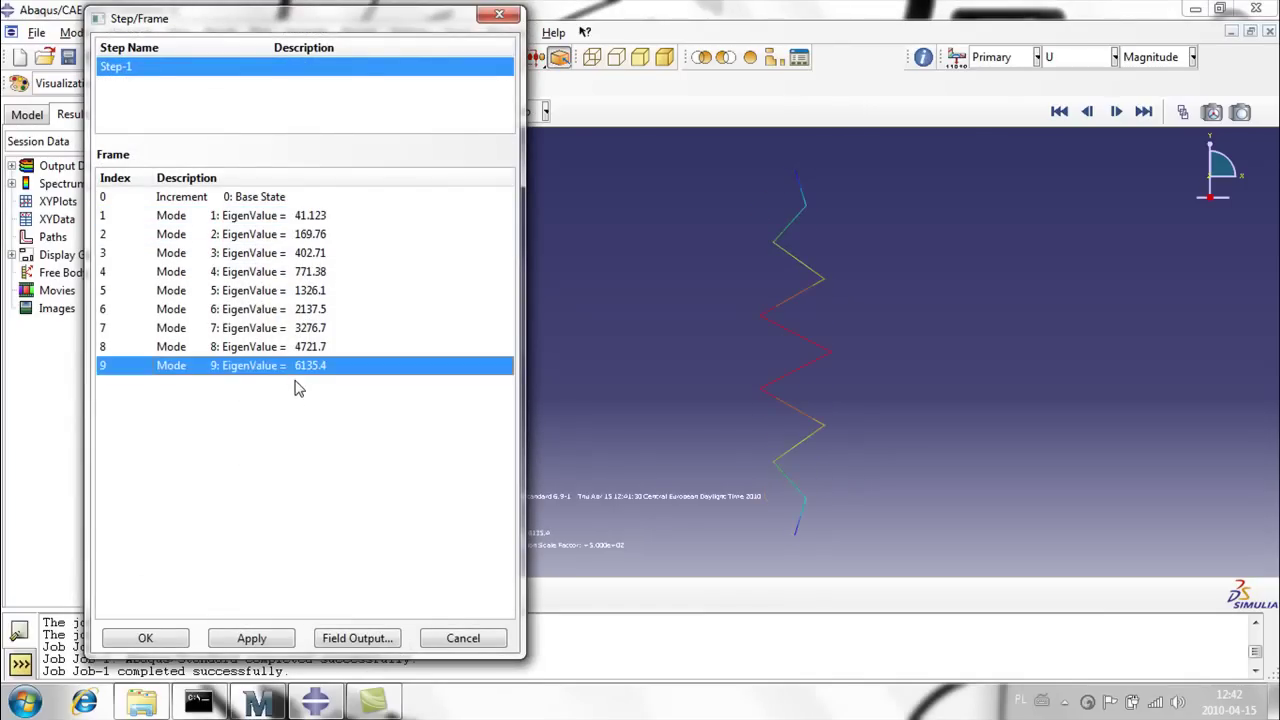
left_click(297, 220)
left_click(152, 639)
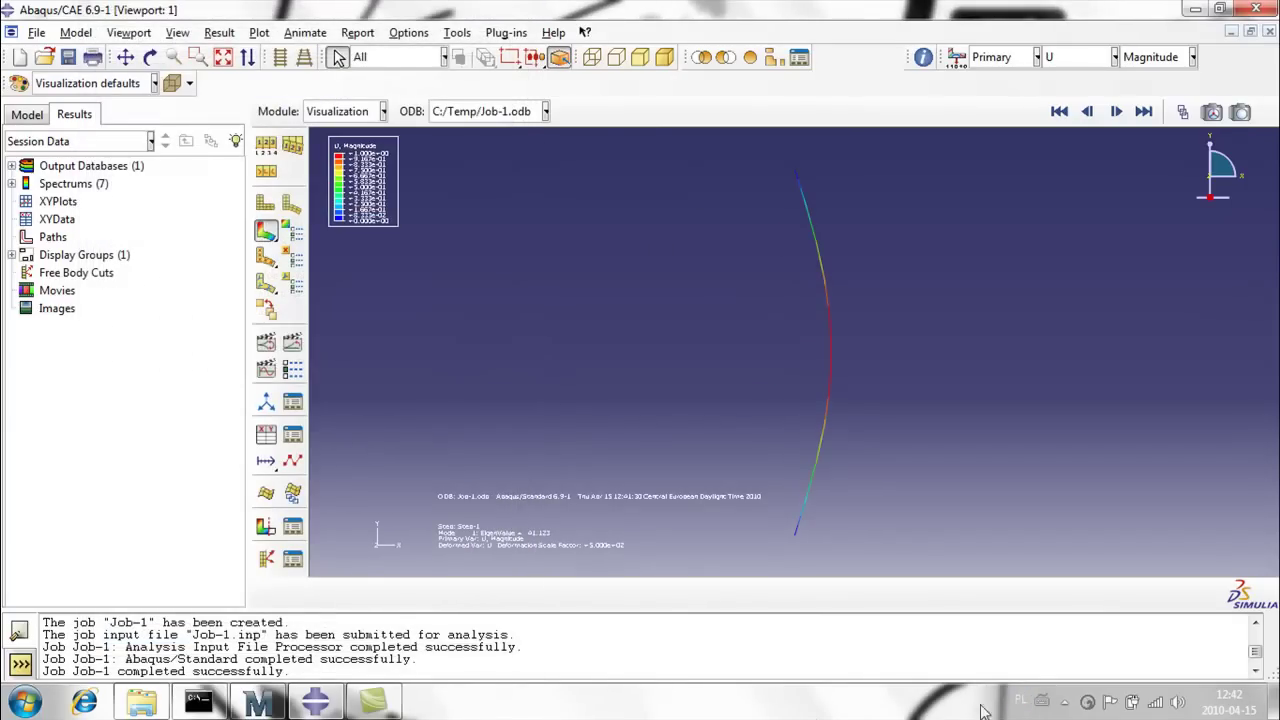
left_click(1064, 702)
right_click(1078, 545)
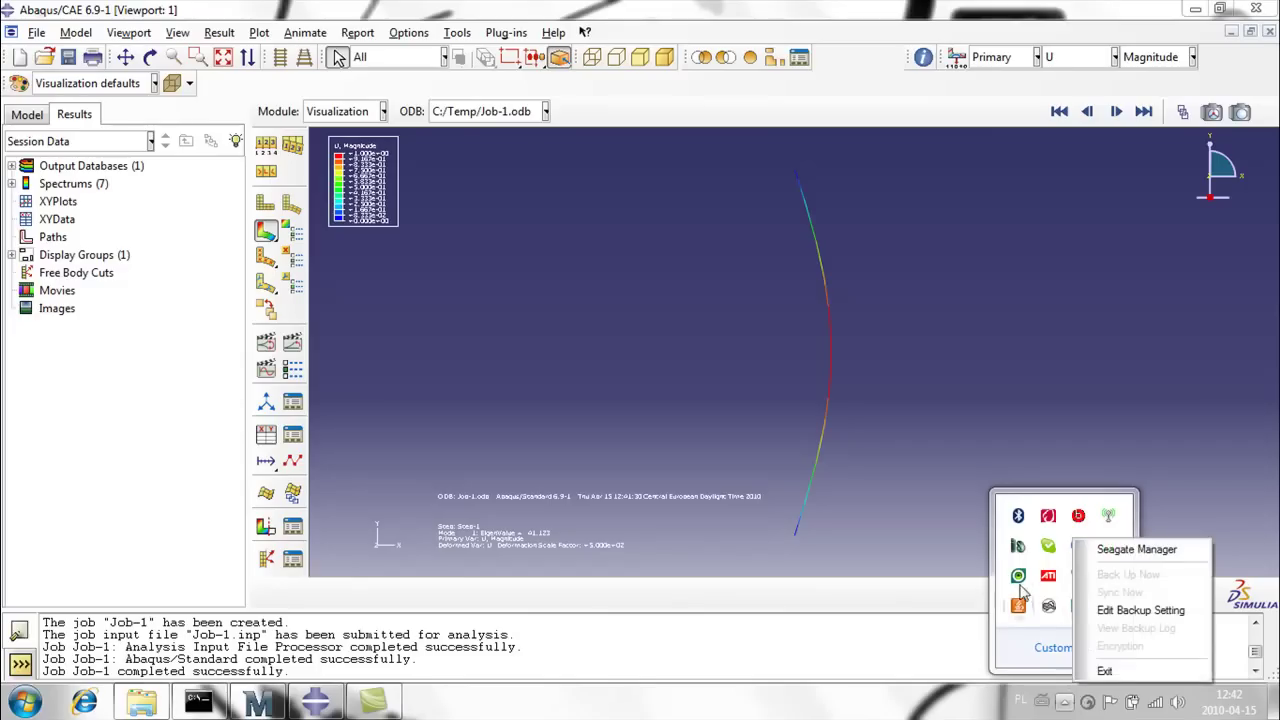
left_click(1033, 651)
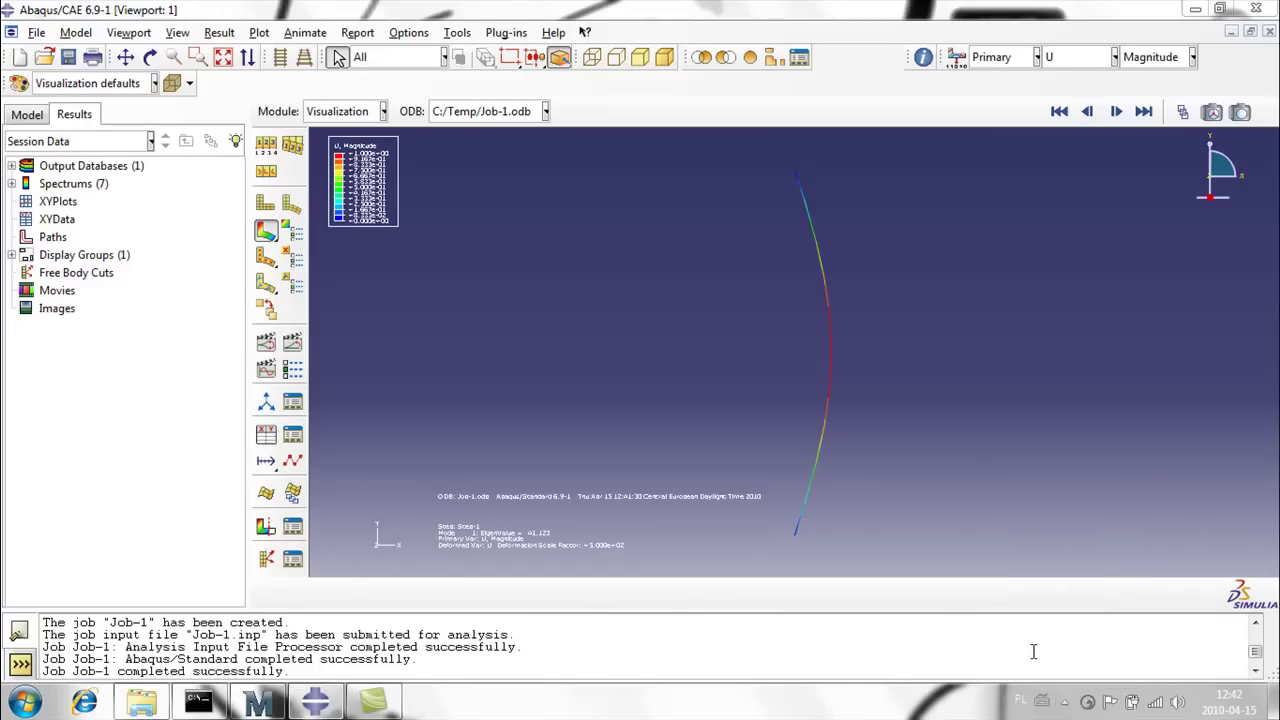
left_click(1064, 702)
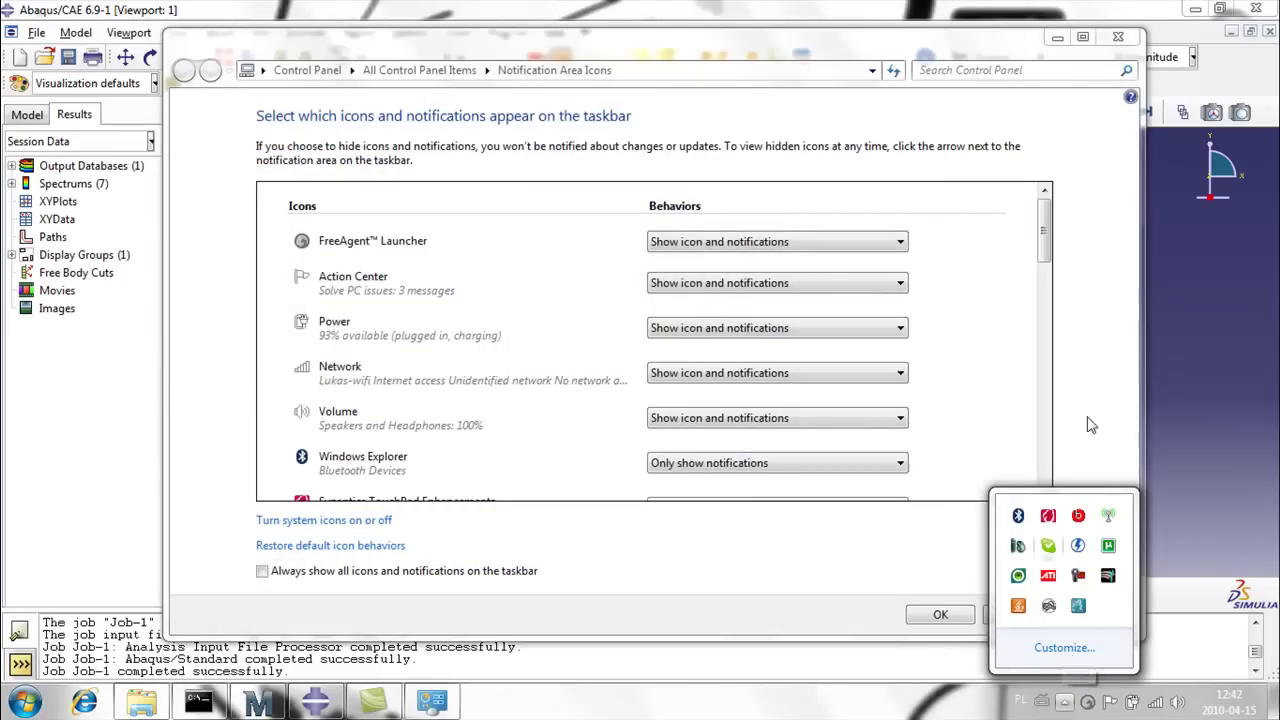
key("Escape")
key("Escape")
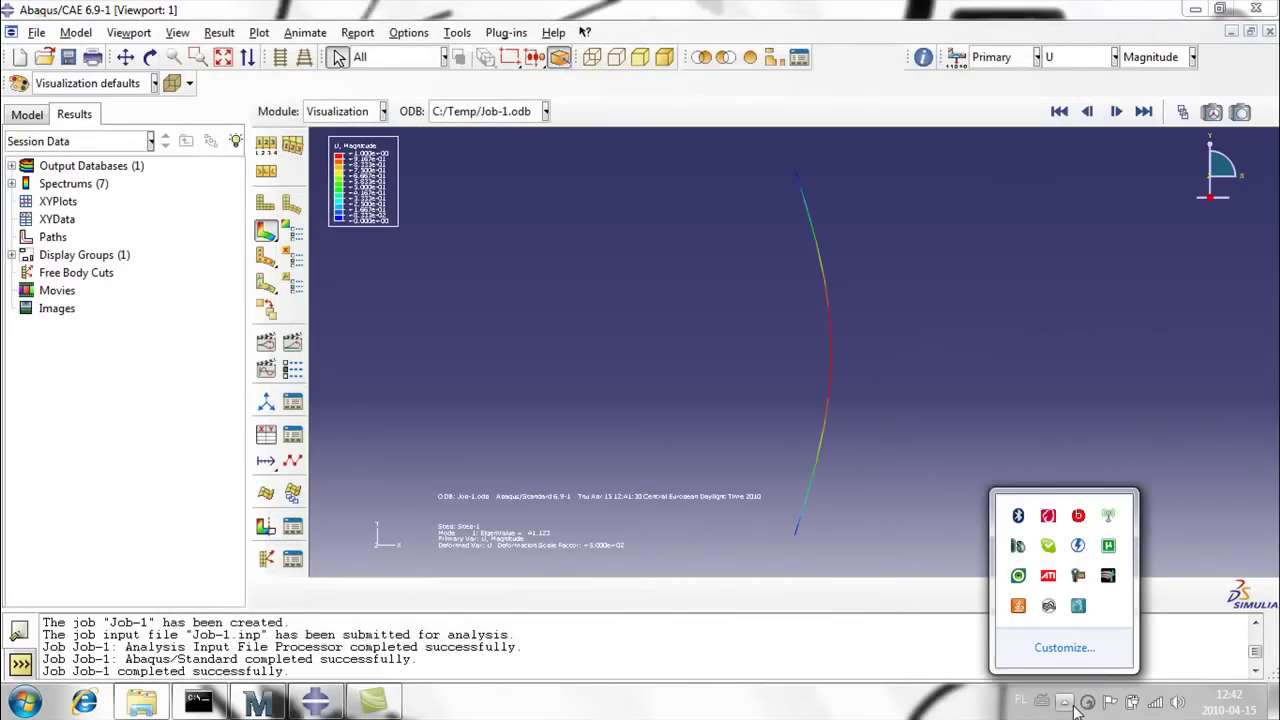